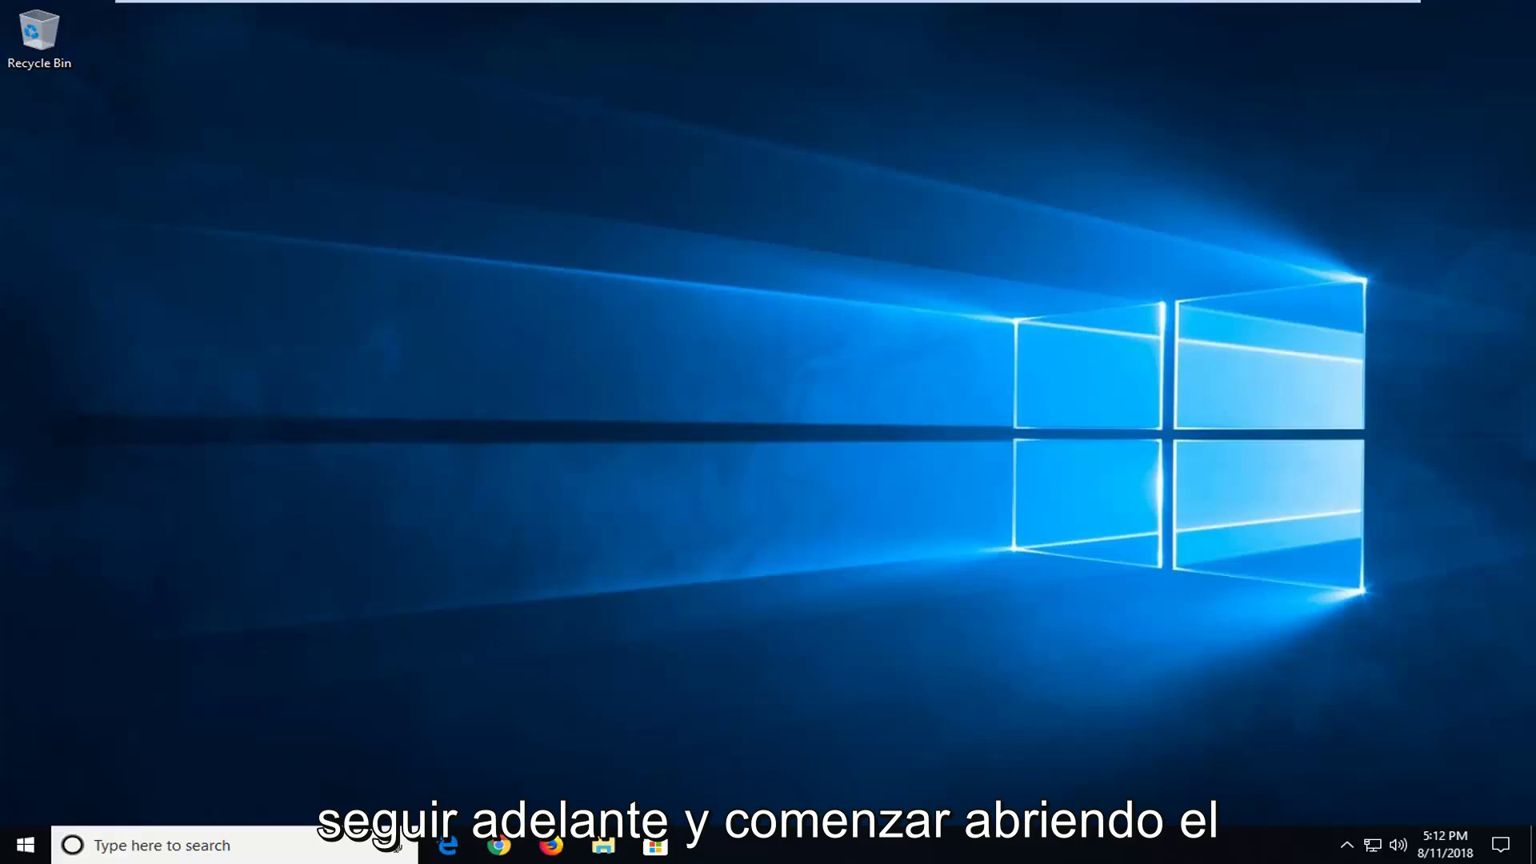
Search Windows for "services" and open the Services desktop app.
{"action": "left_click", "coordinate": [30, 851]}
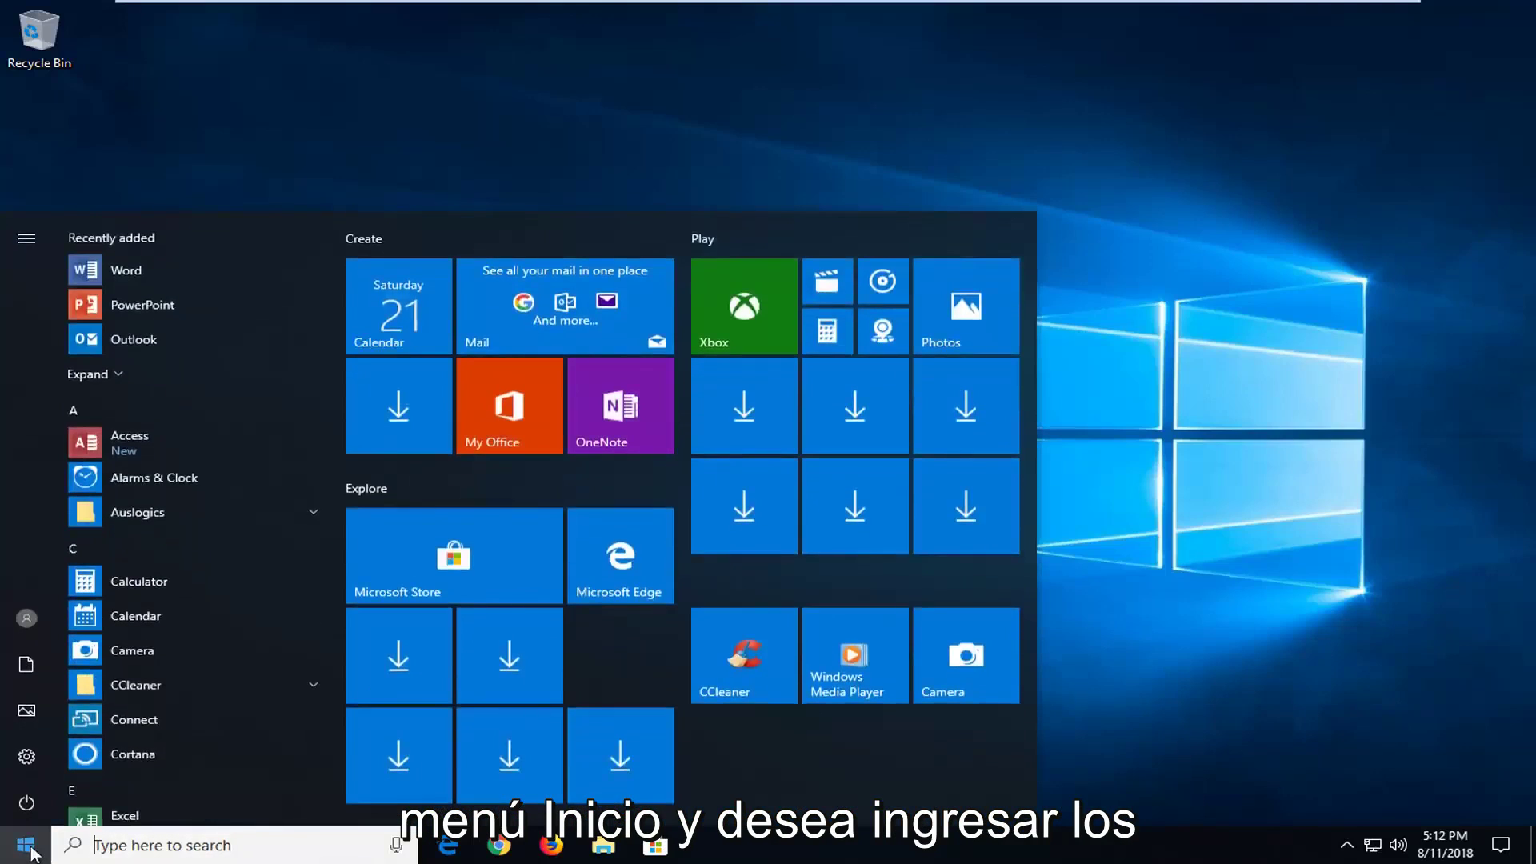
{"action": "type", "text": "services"}
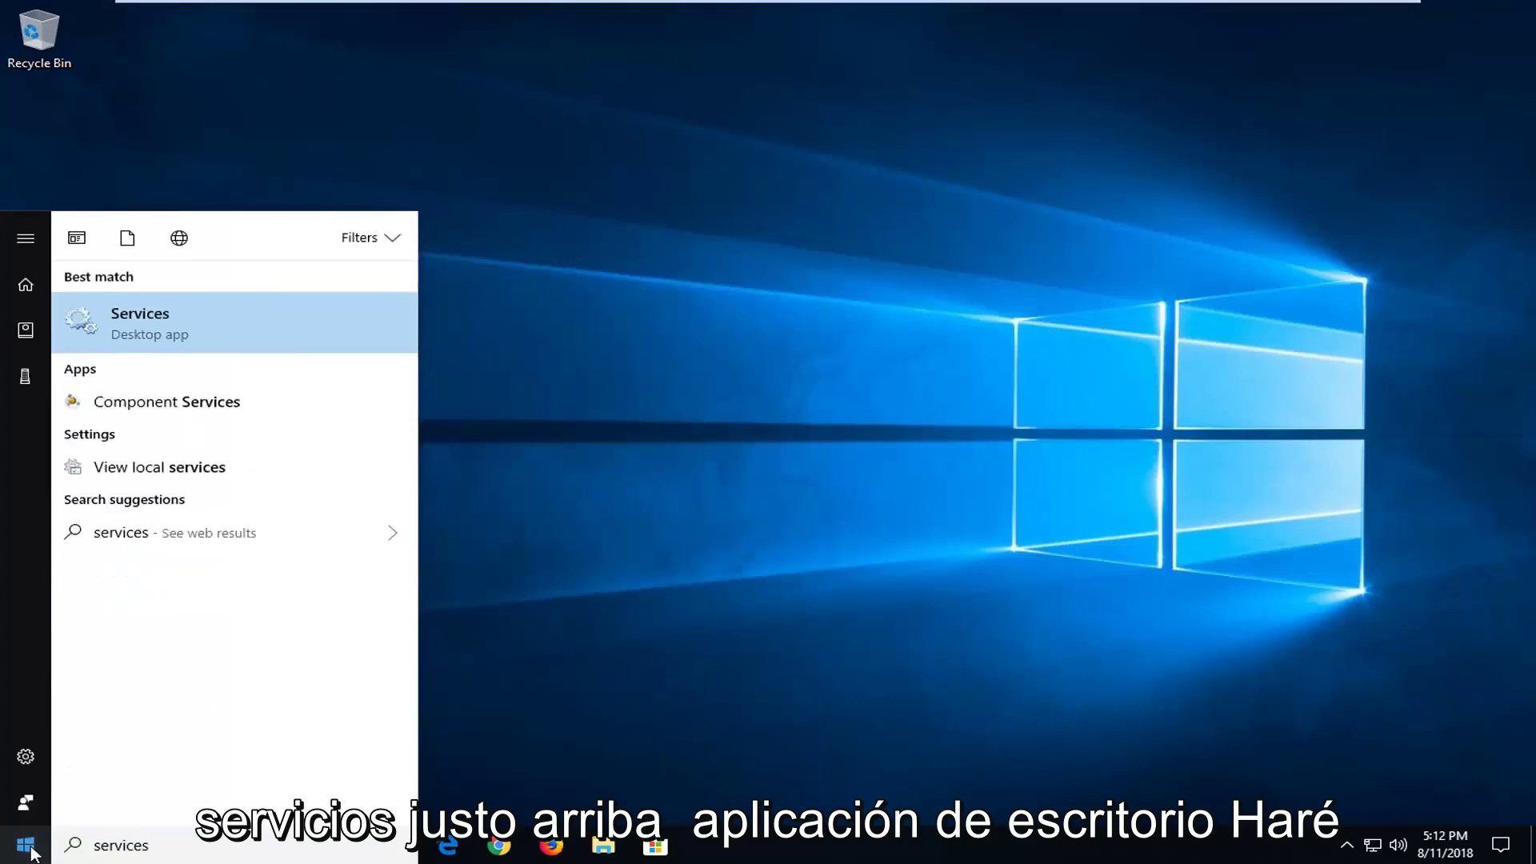
{"action": "left_click", "coordinate": [114, 331]}
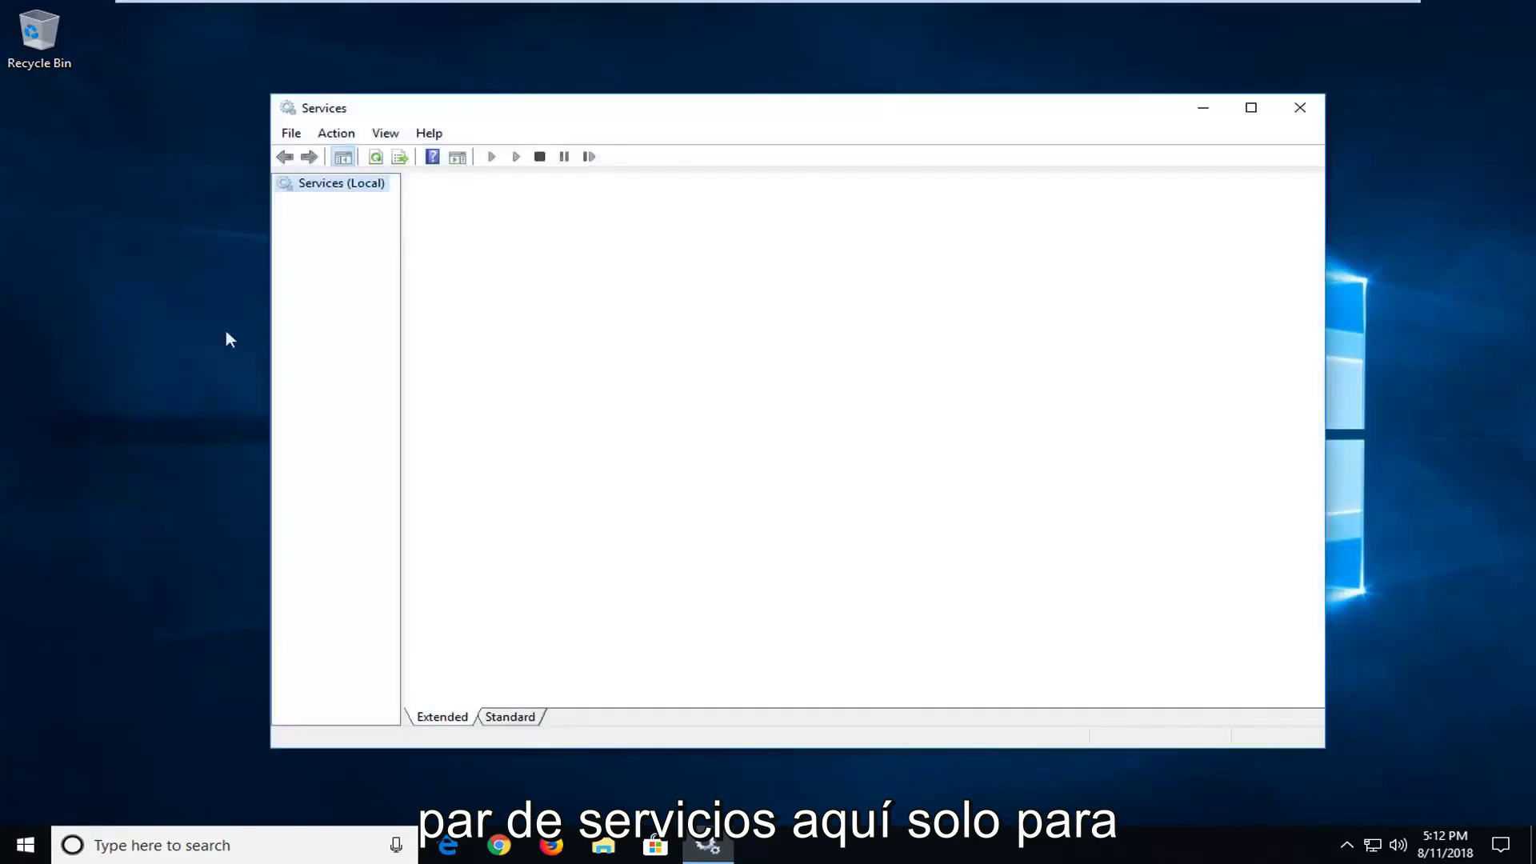
{"action": "left_click_drag", "start_coordinate": [584, 120], "coordinate": [638, 127]}
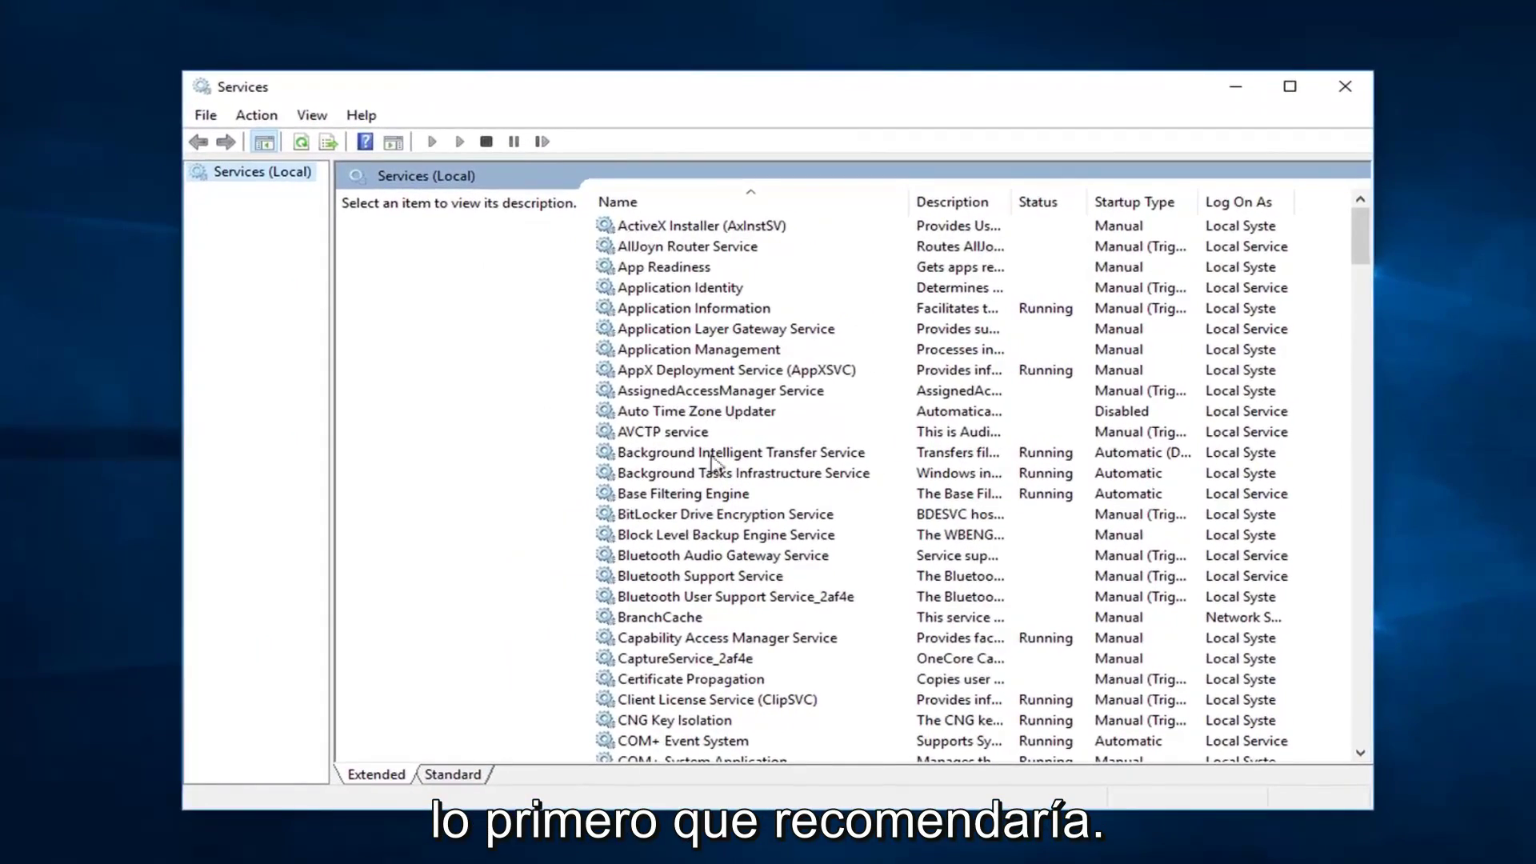
Set the startup type of Cryptographic Services to Automatic and confirm its properties.
{"action": "left_click", "coordinate": [672, 679]}
{"action": "scroll", "coordinate": [671, 680], "scroll_direction": "down", "scroll_amount": 2}
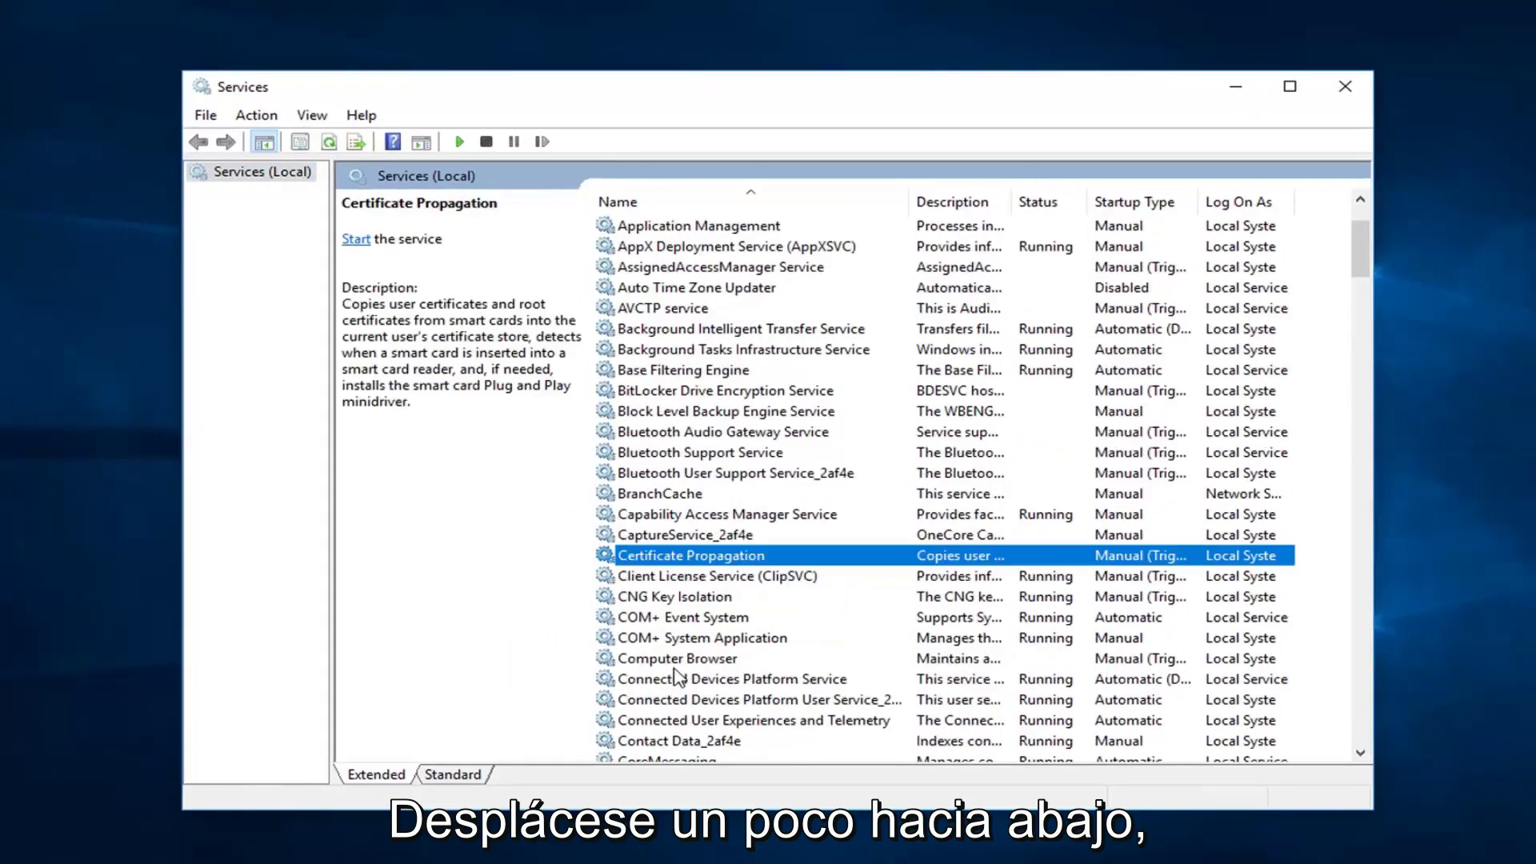
{"action": "scroll", "coordinate": [667, 683], "scroll_direction": "down", "scroll_amount": 2}
{"action": "left_click", "coordinate": [652, 682]}
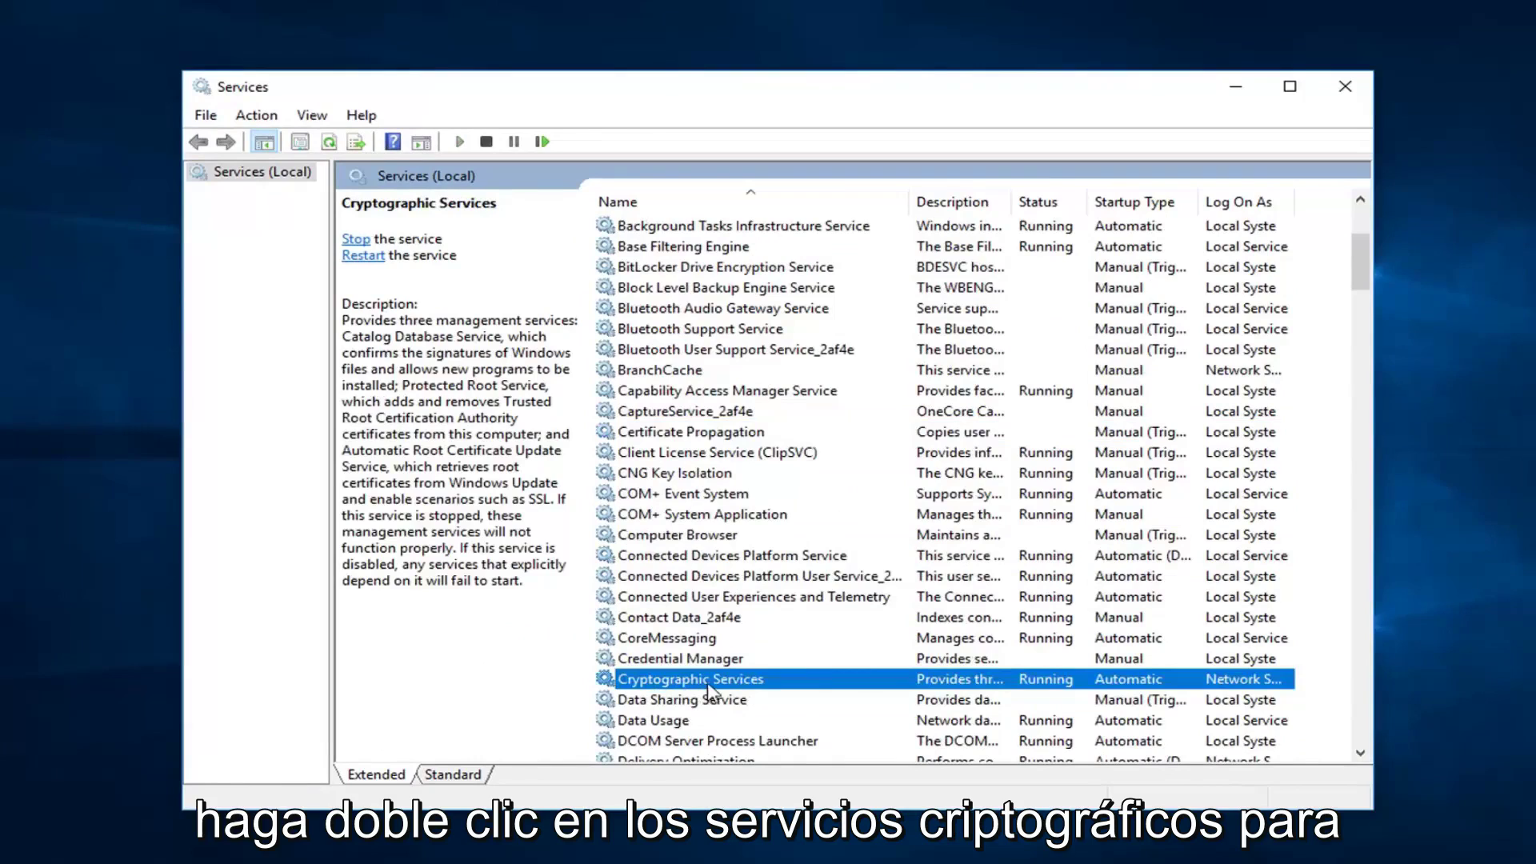
{"action": "double_click", "coordinate": [908, 680]}
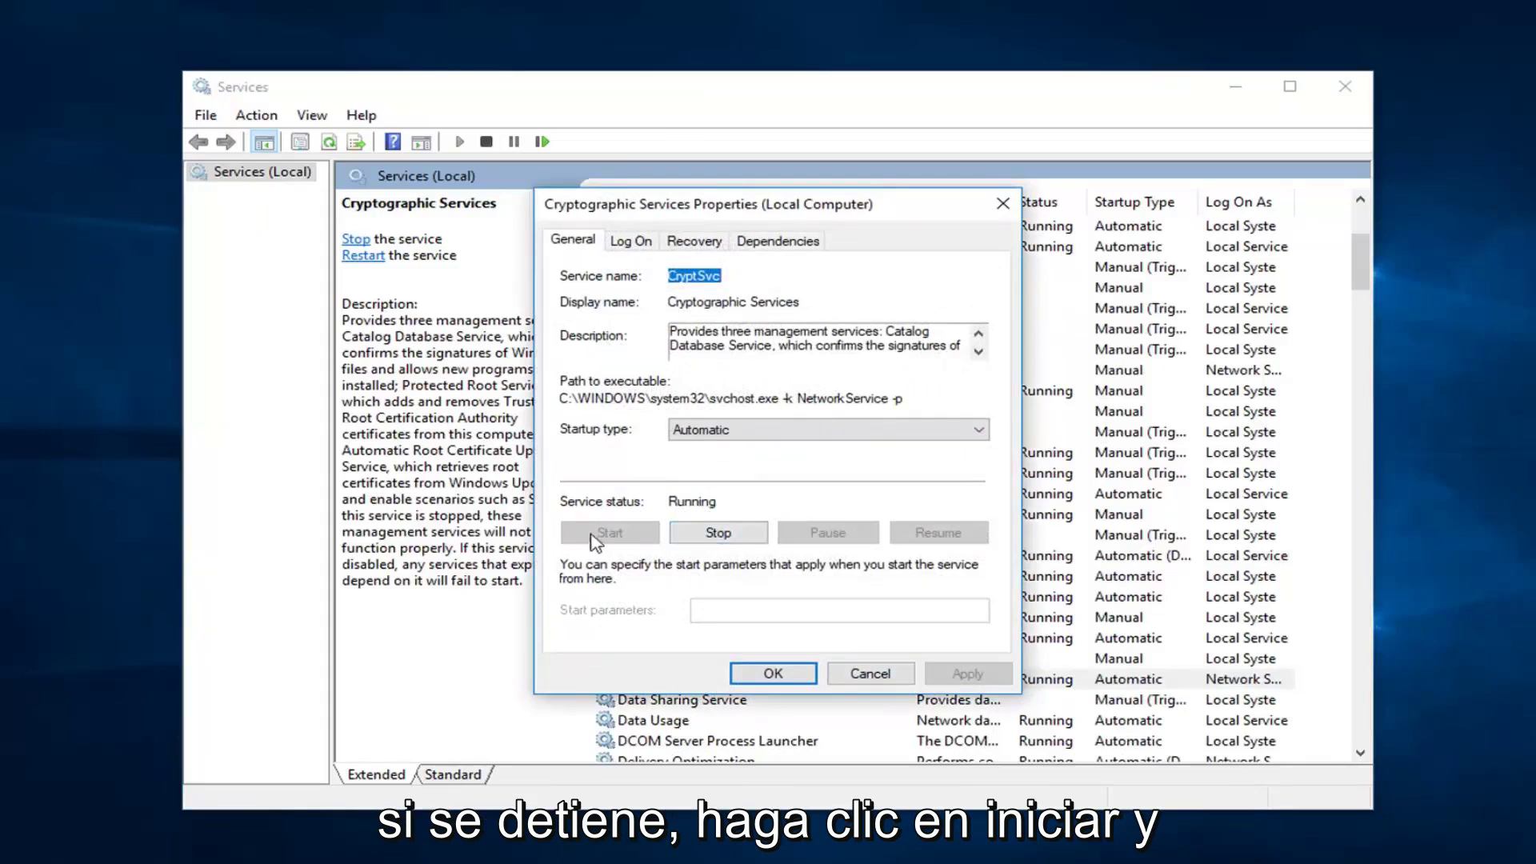
{"action": "left_click", "coordinate": [707, 432]}
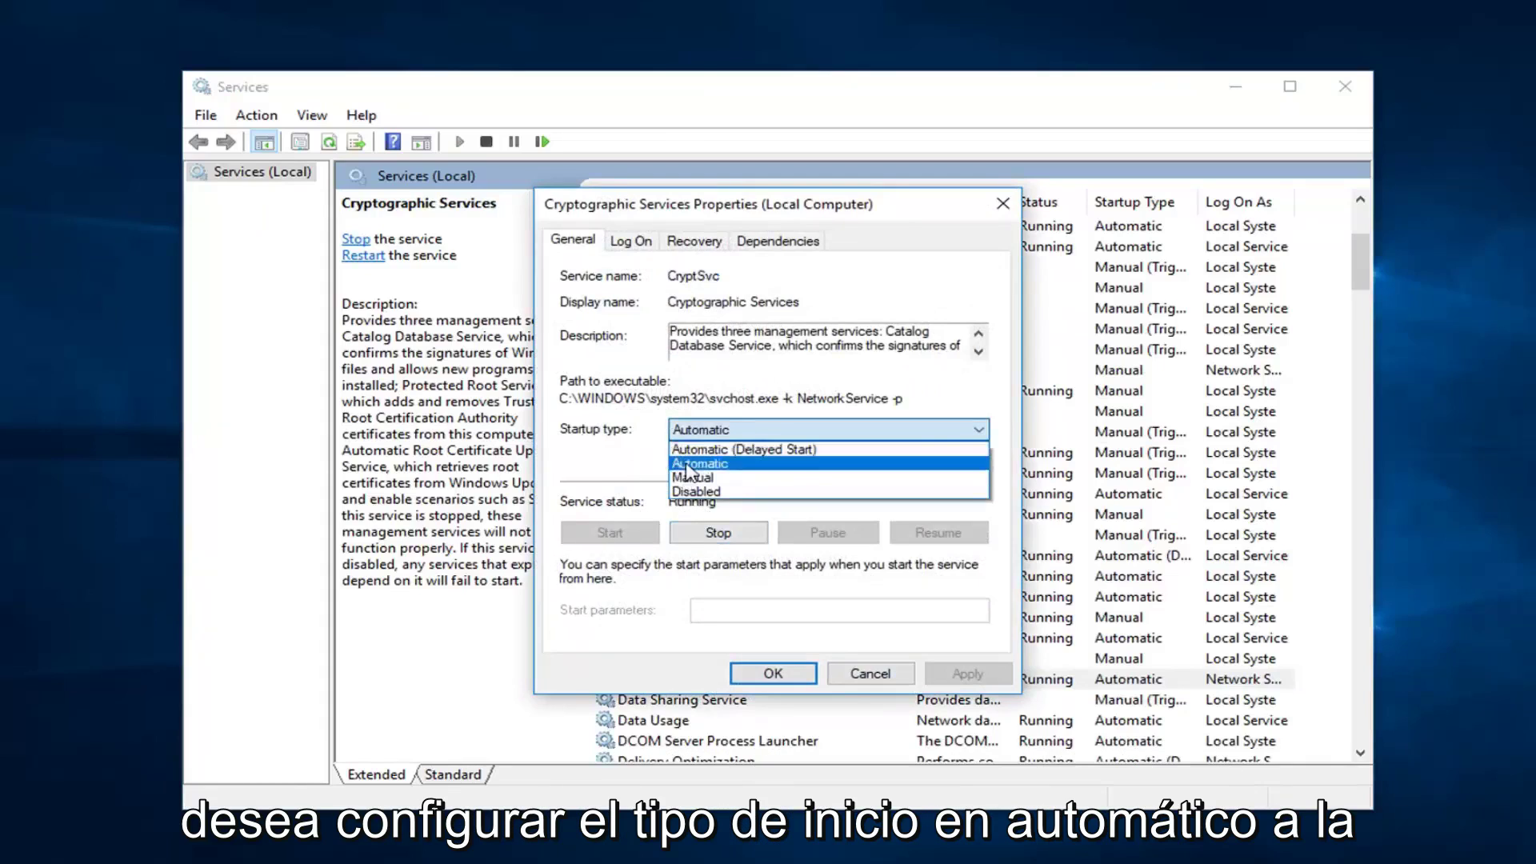
{"action": "left_click", "coordinate": [690, 464]}
{"action": "left_click", "coordinate": [759, 671]}
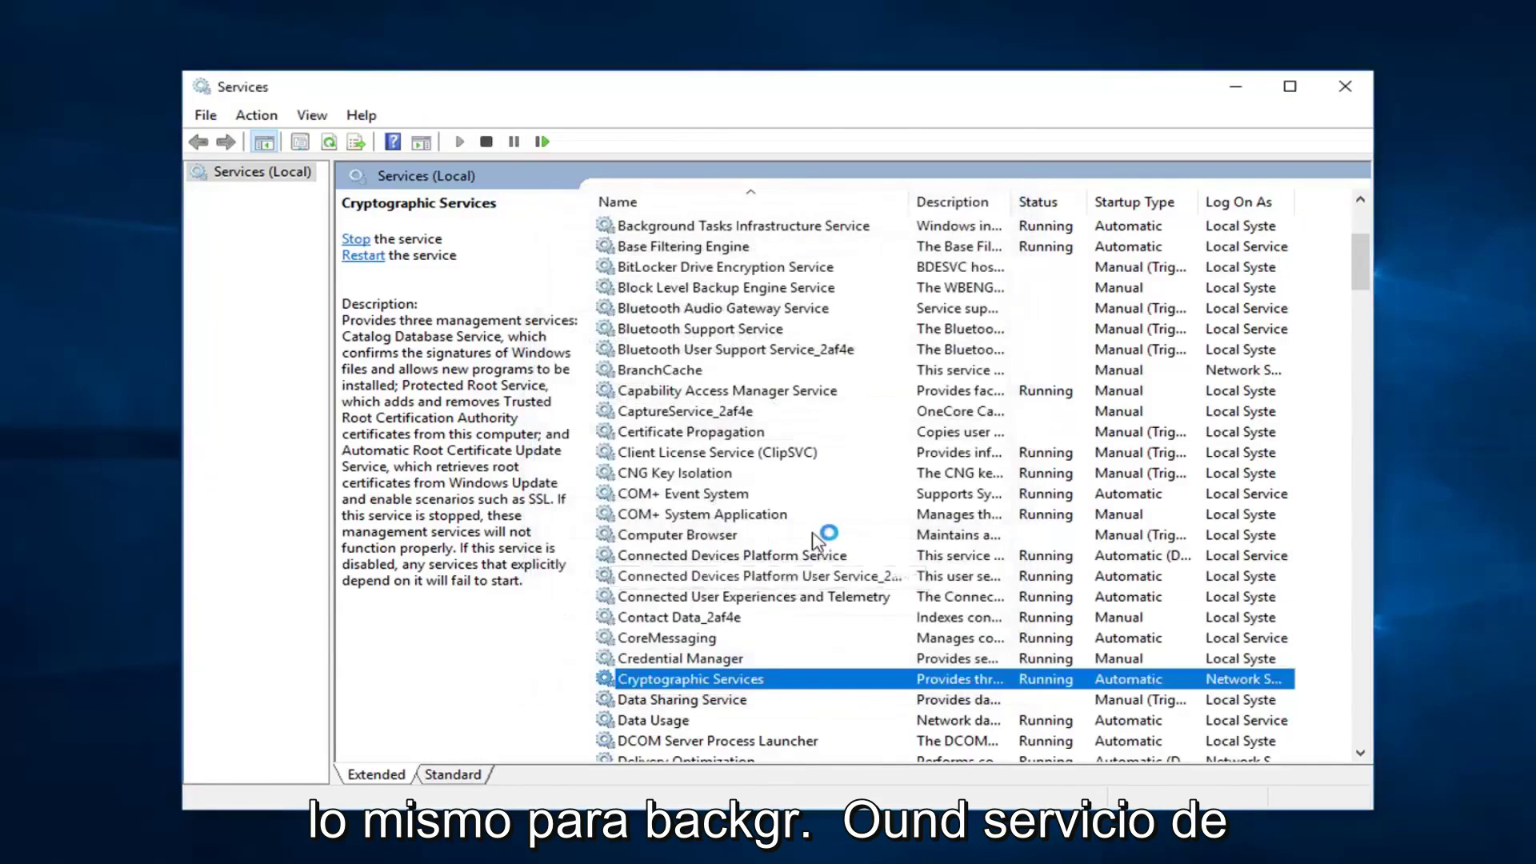
Check the startup type options and service status of the Background Intelligent Transfer Service without changing them.
{"action": "scroll", "coordinate": [808, 552], "scroll_direction": "up", "scroll_amount": 3}
{"action": "left_click", "coordinate": [663, 390]}
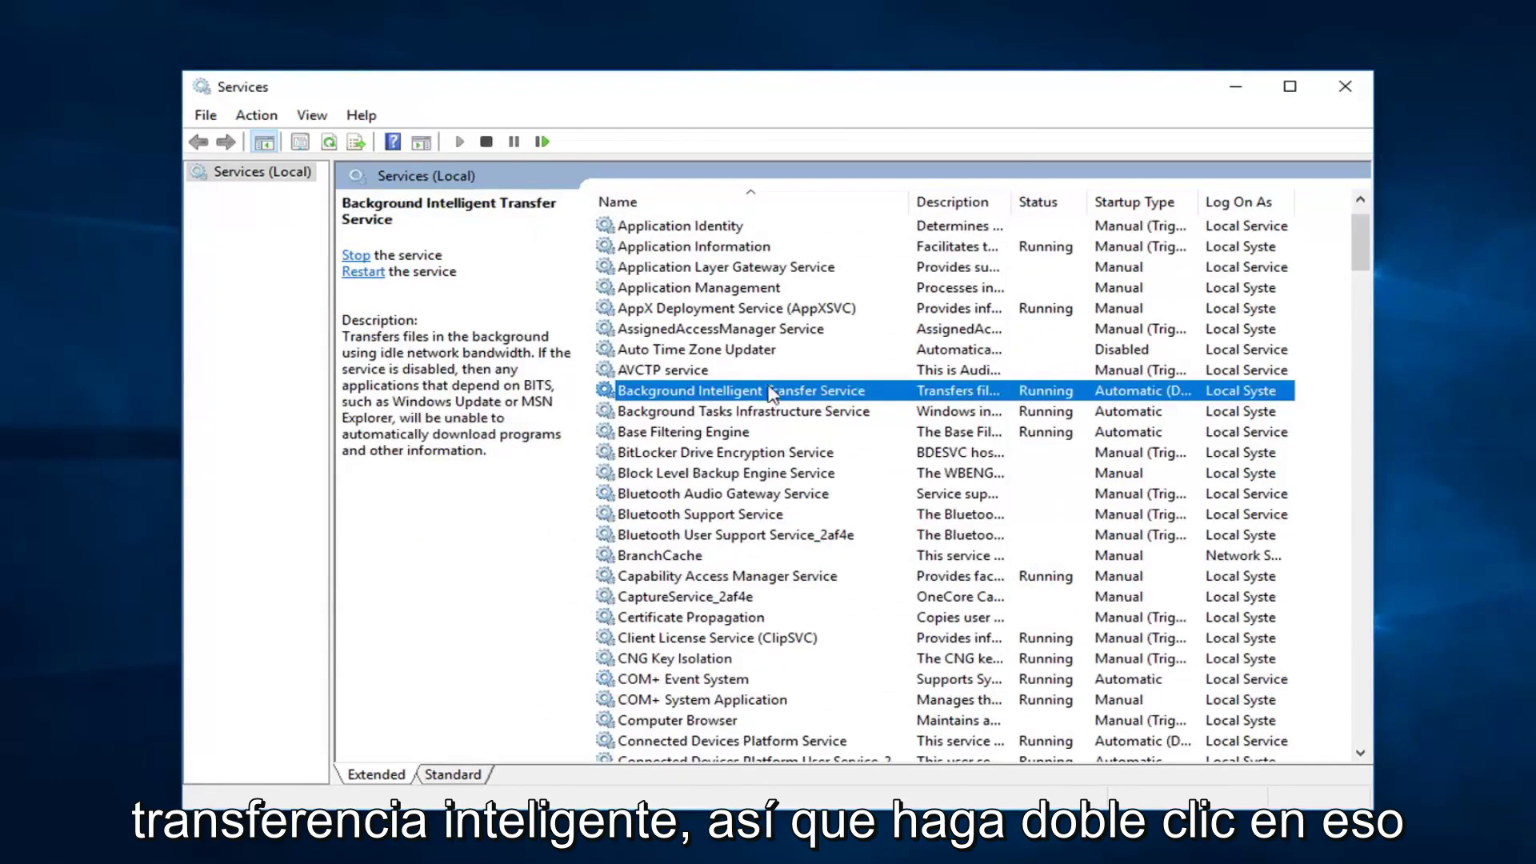
{"action": "double_click", "coordinate": [759, 397]}
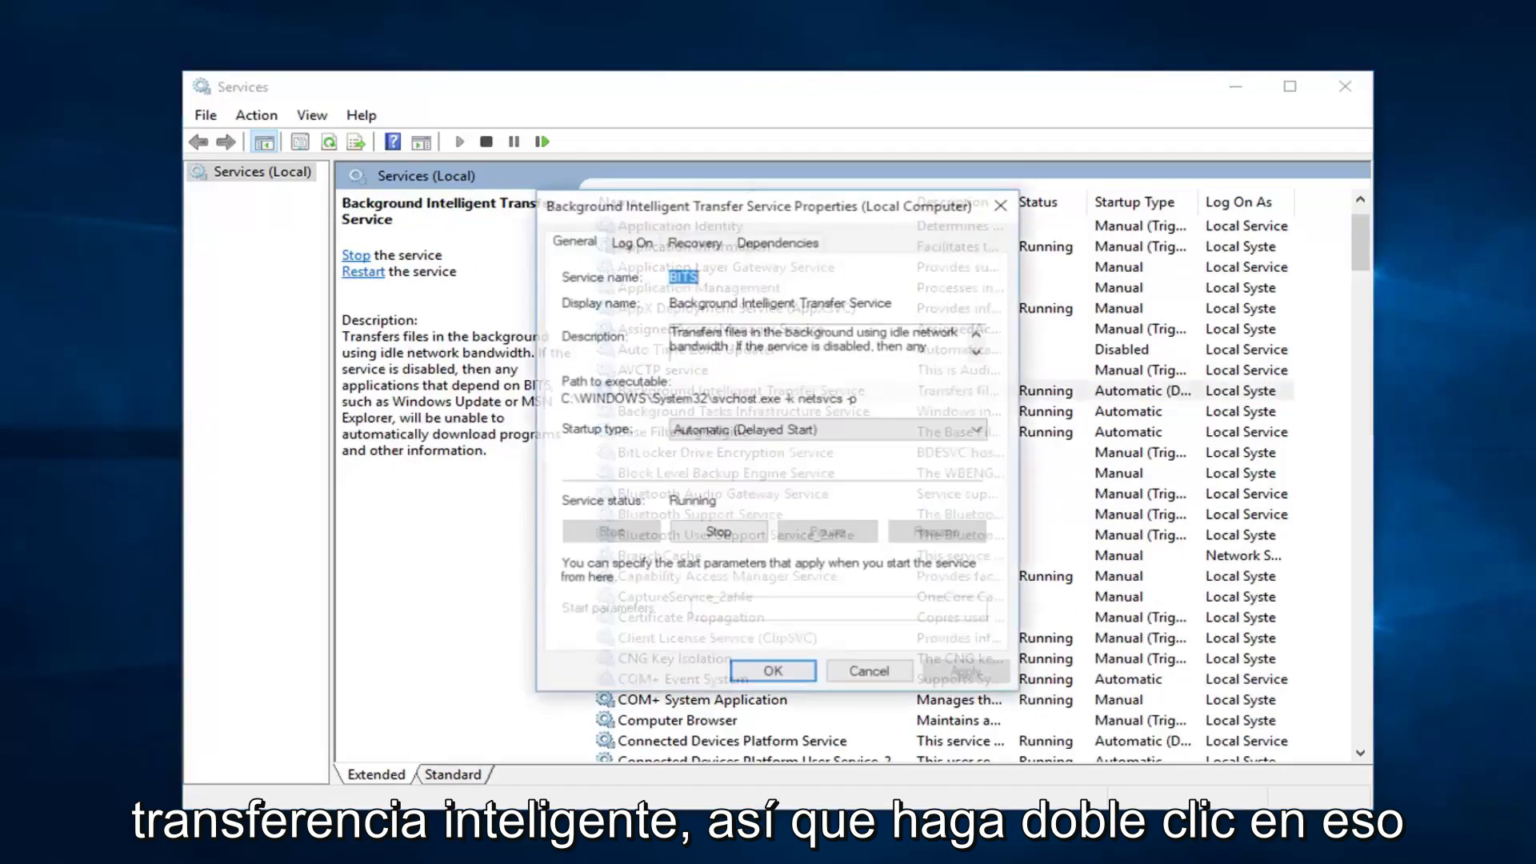
{"action": "left_click", "coordinate": [701, 432]}
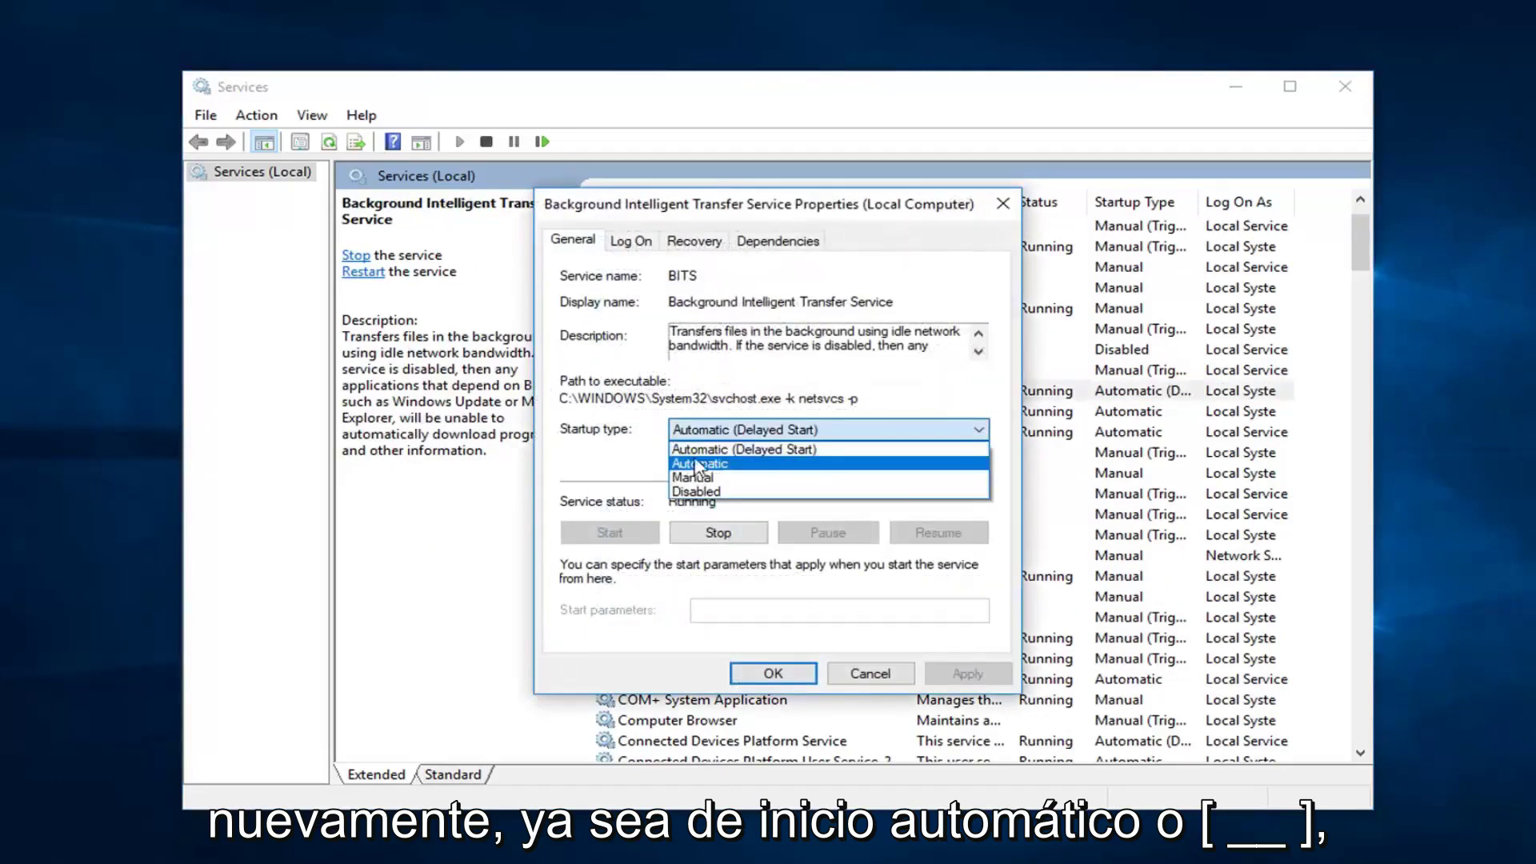
{"action": "left_click", "coordinate": [608, 444]}
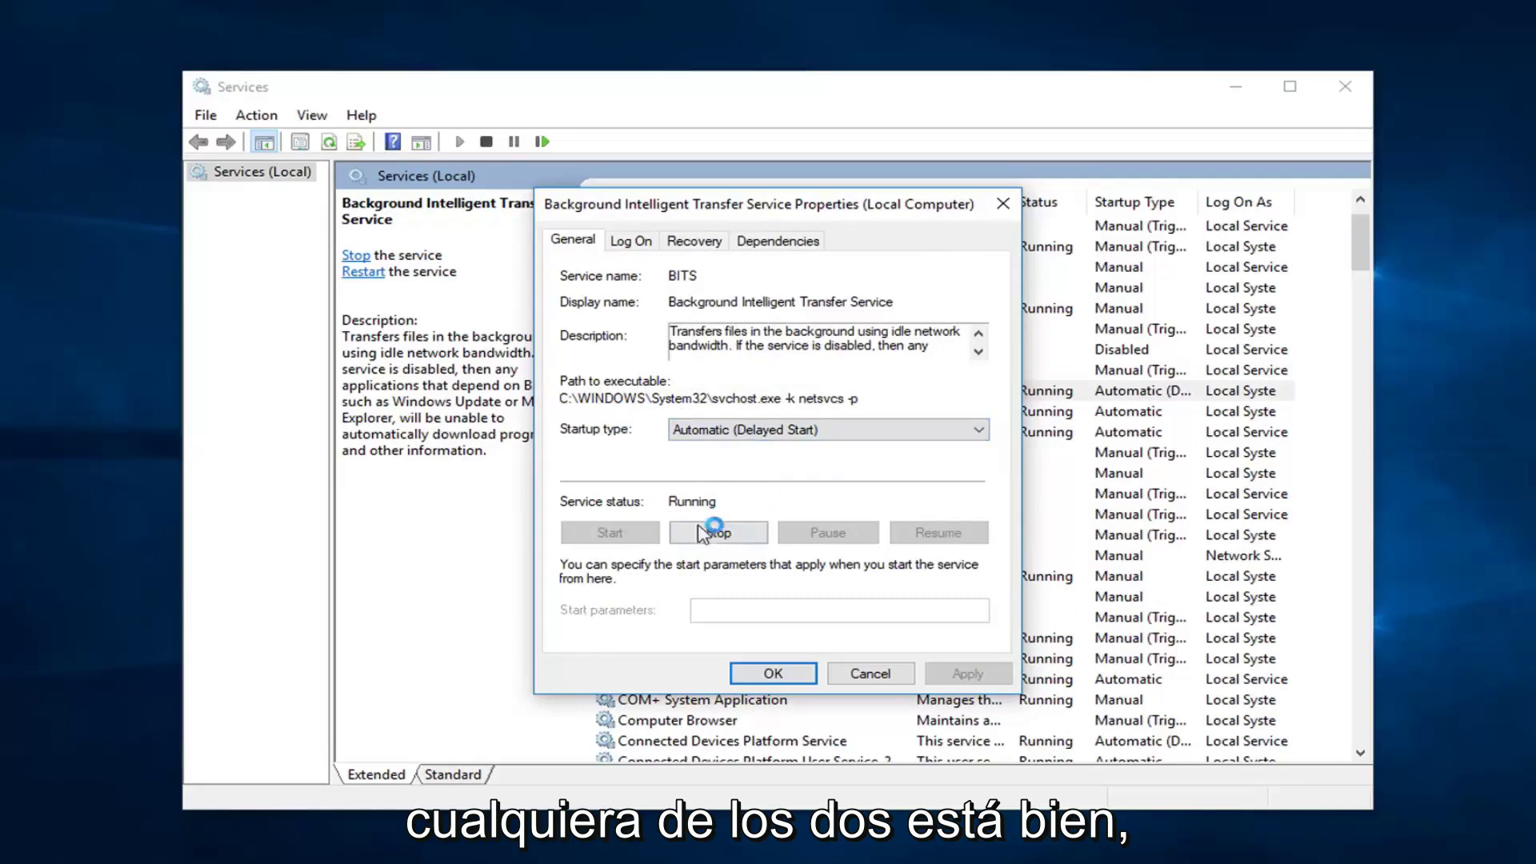
{"action": "left_click", "coordinate": [880, 676]}
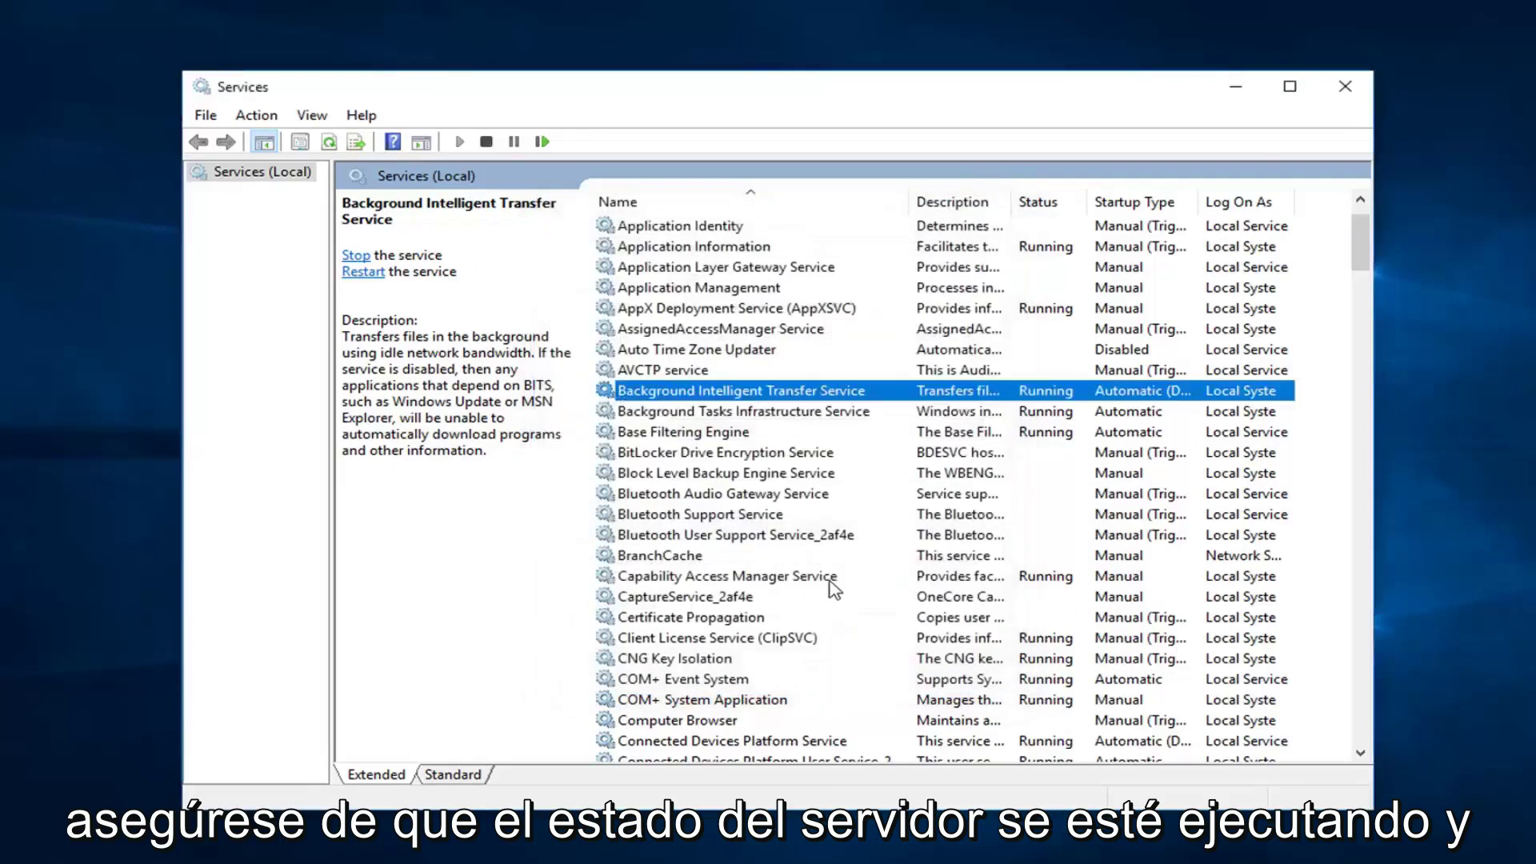
Set the Windows Update service's startup type to Automatic, apply the change, and close the Services window.
{"action": "scroll", "coordinate": [816, 576], "scroll_direction": "down", "scroll_amount": 4}
{"action": "scroll", "coordinate": [817, 576], "scroll_direction": "down", "scroll_amount": 18}
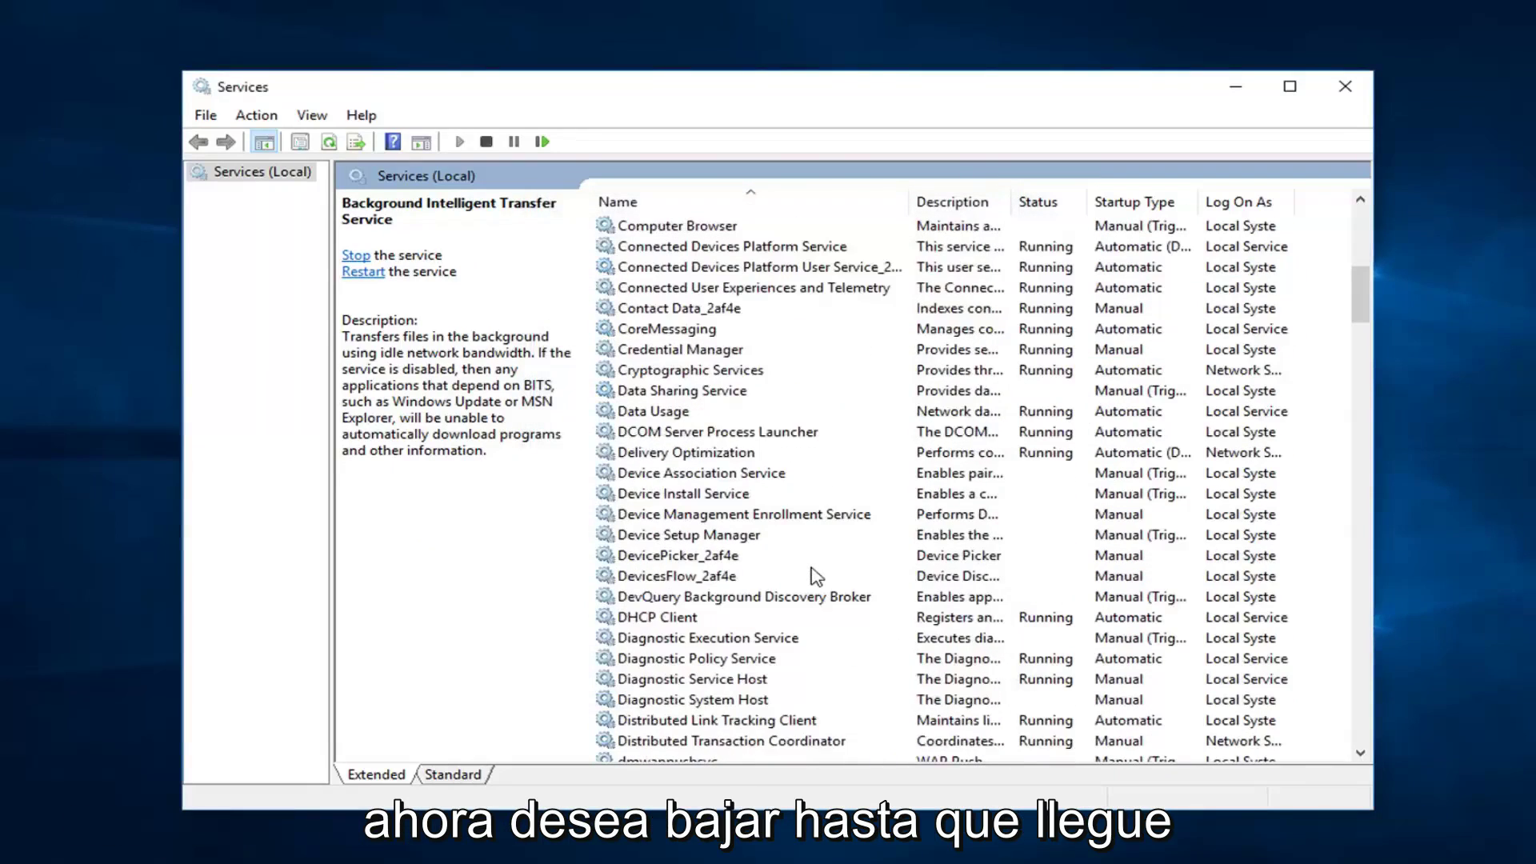
{"action": "scroll", "coordinate": [811, 567], "scroll_direction": "down", "scroll_amount": 20}
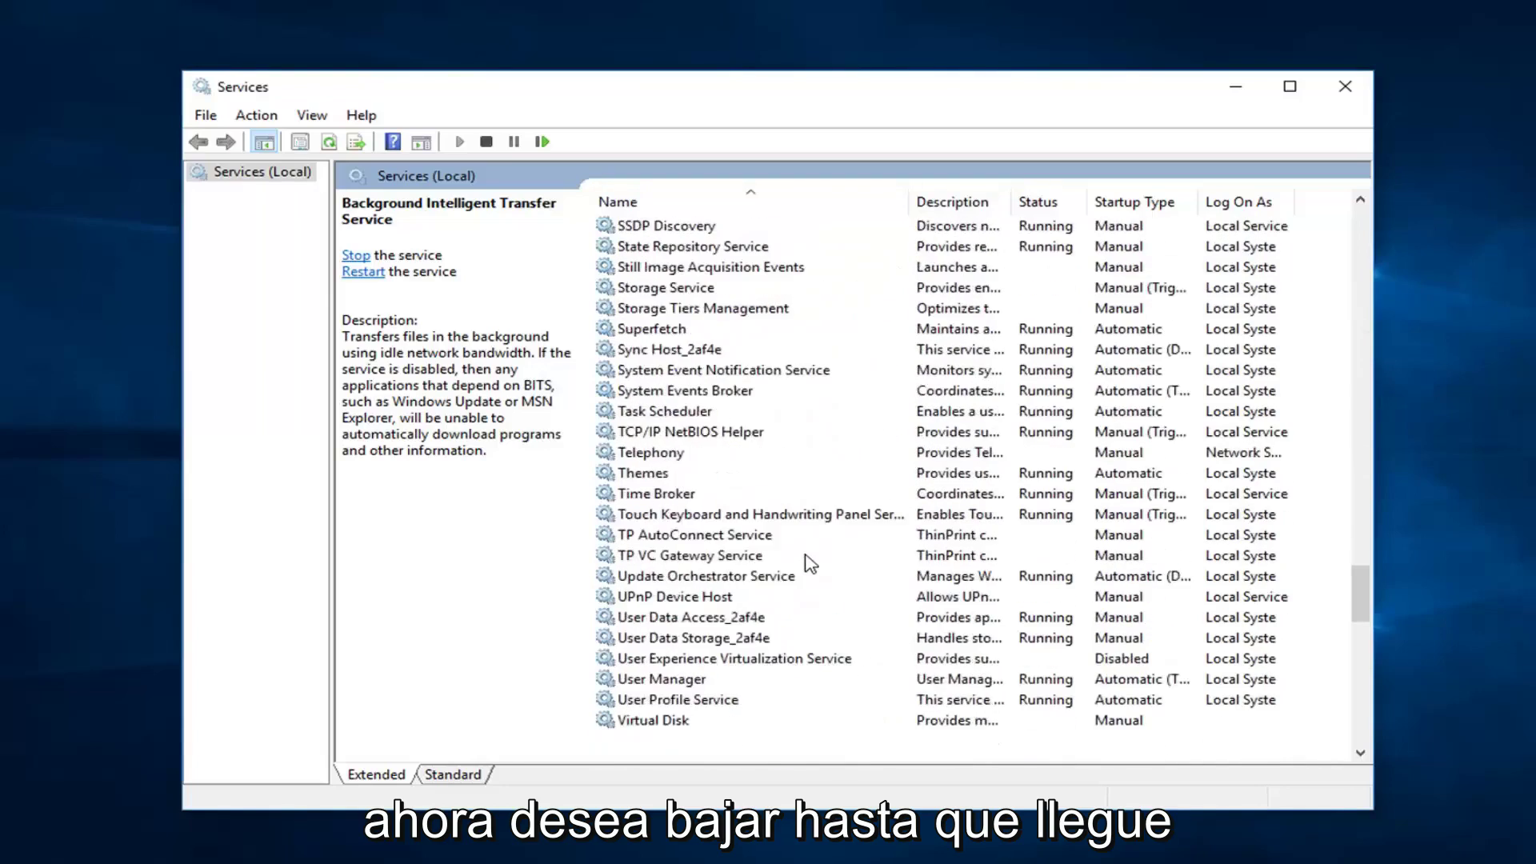
{"action": "scroll", "coordinate": [696, 552], "scroll_direction": "down", "scroll_amount": 9}
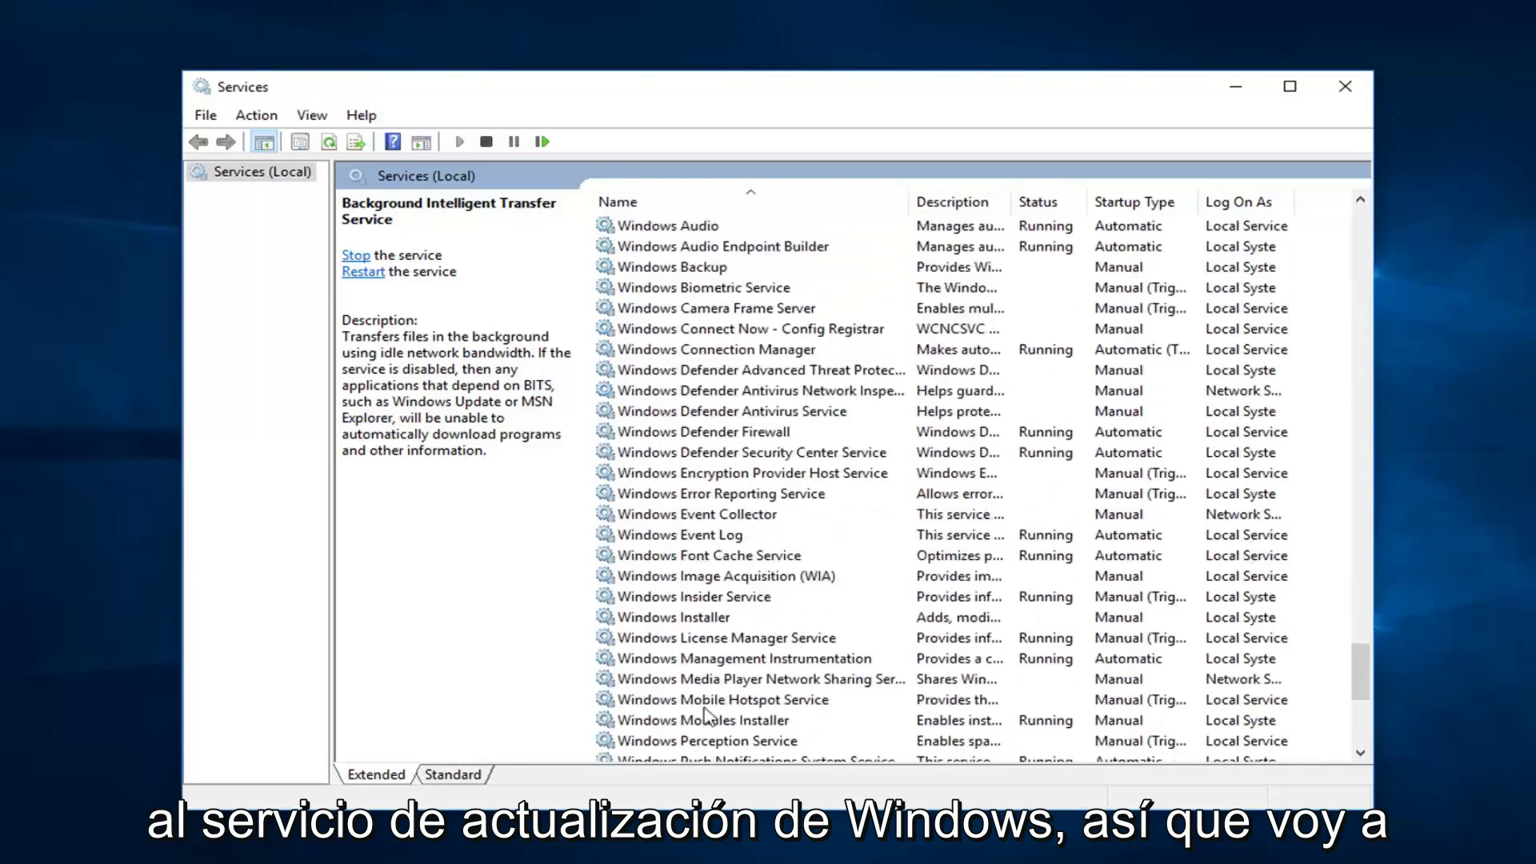
{"action": "left_click", "coordinate": [674, 578]}
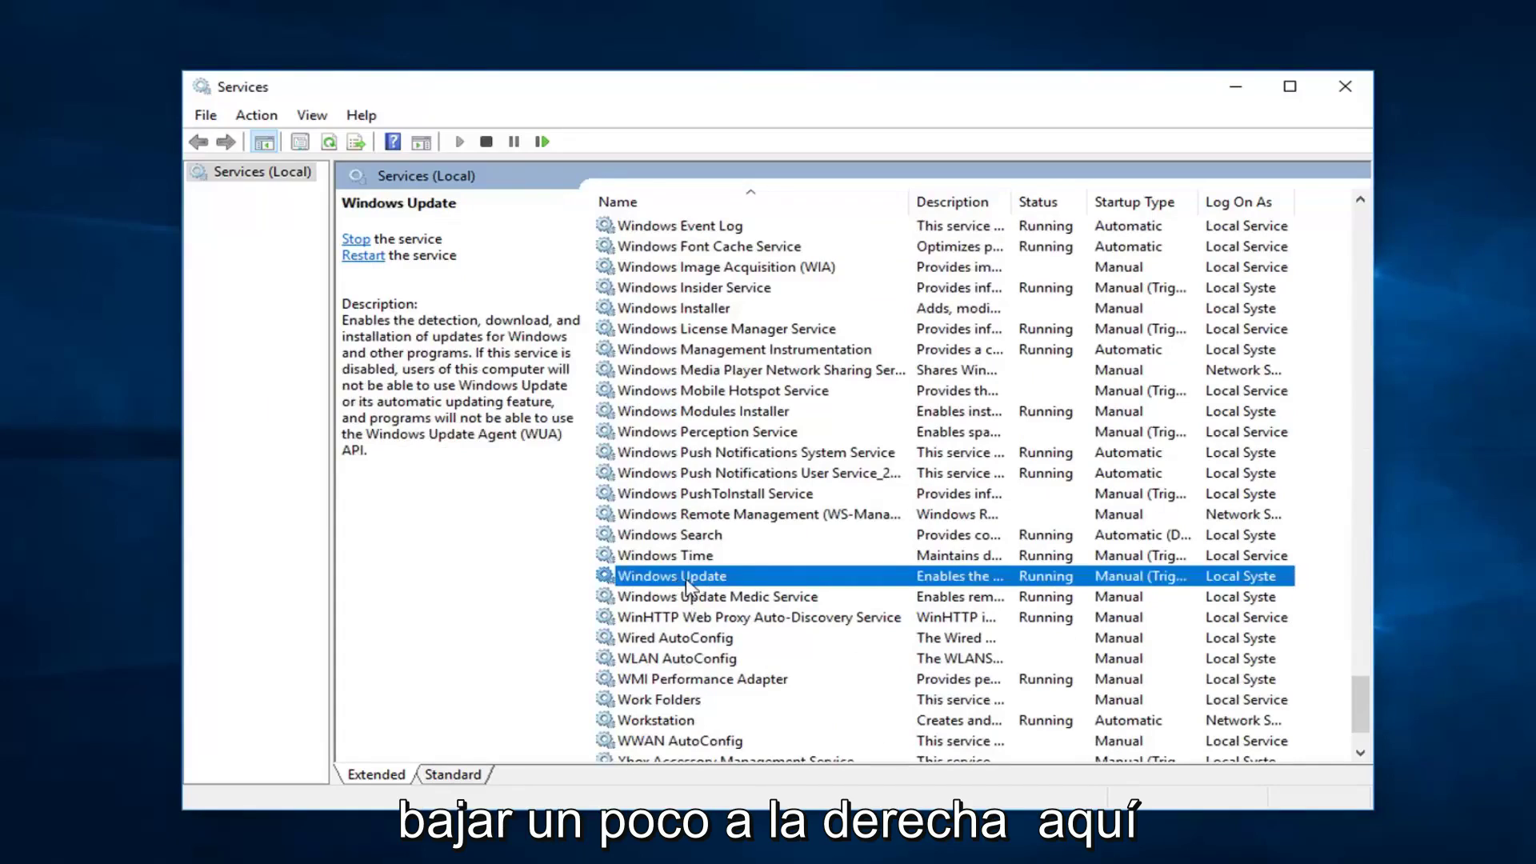
{"action": "double_click", "coordinate": [679, 578]}
{"action": "left_click", "coordinate": [780, 432]}
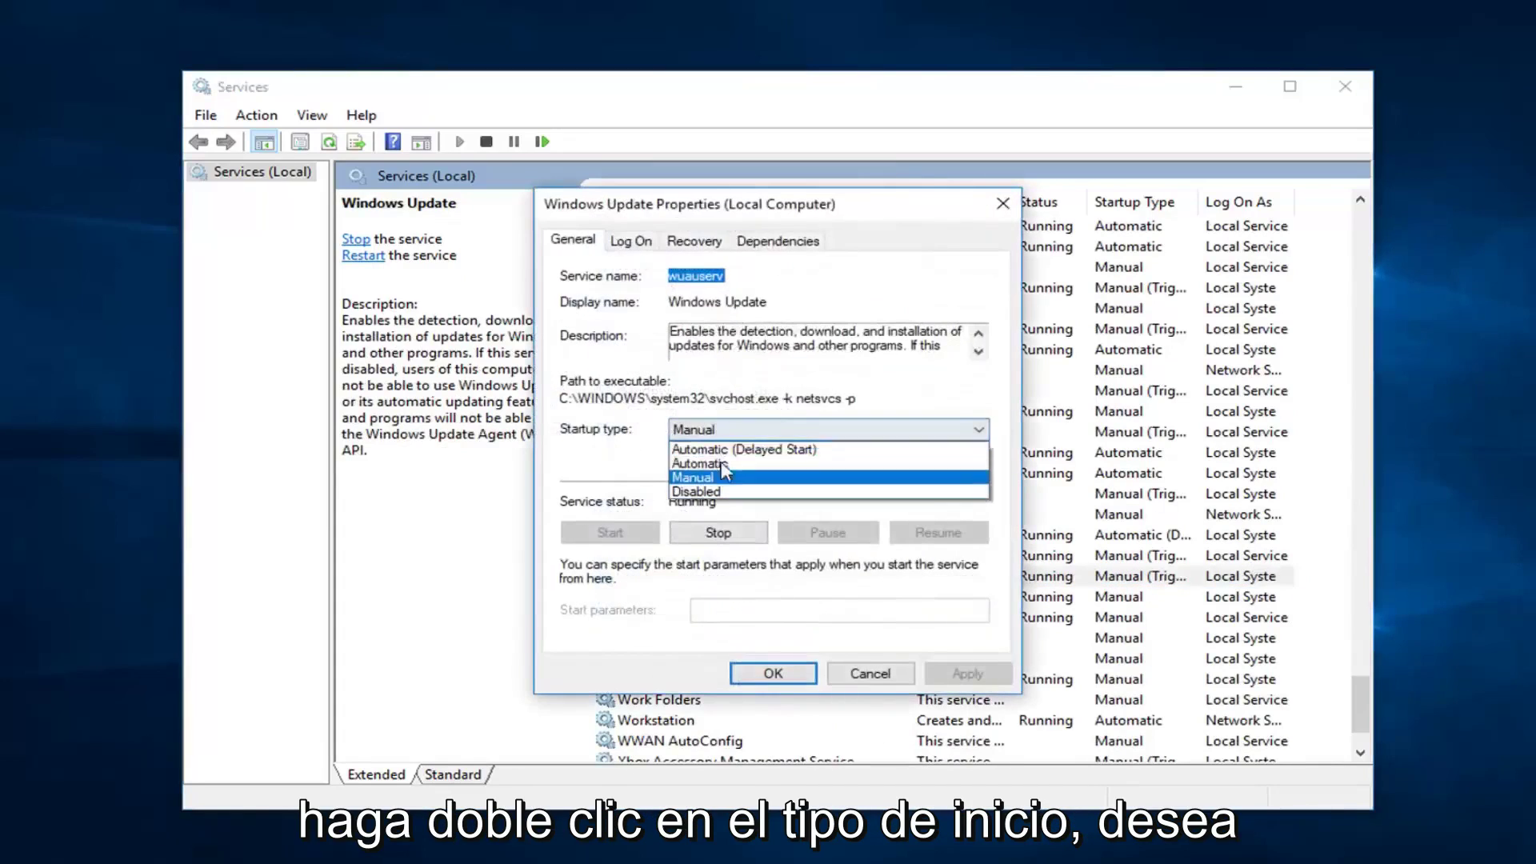
{"action": "left_click", "coordinate": [928, 459]}
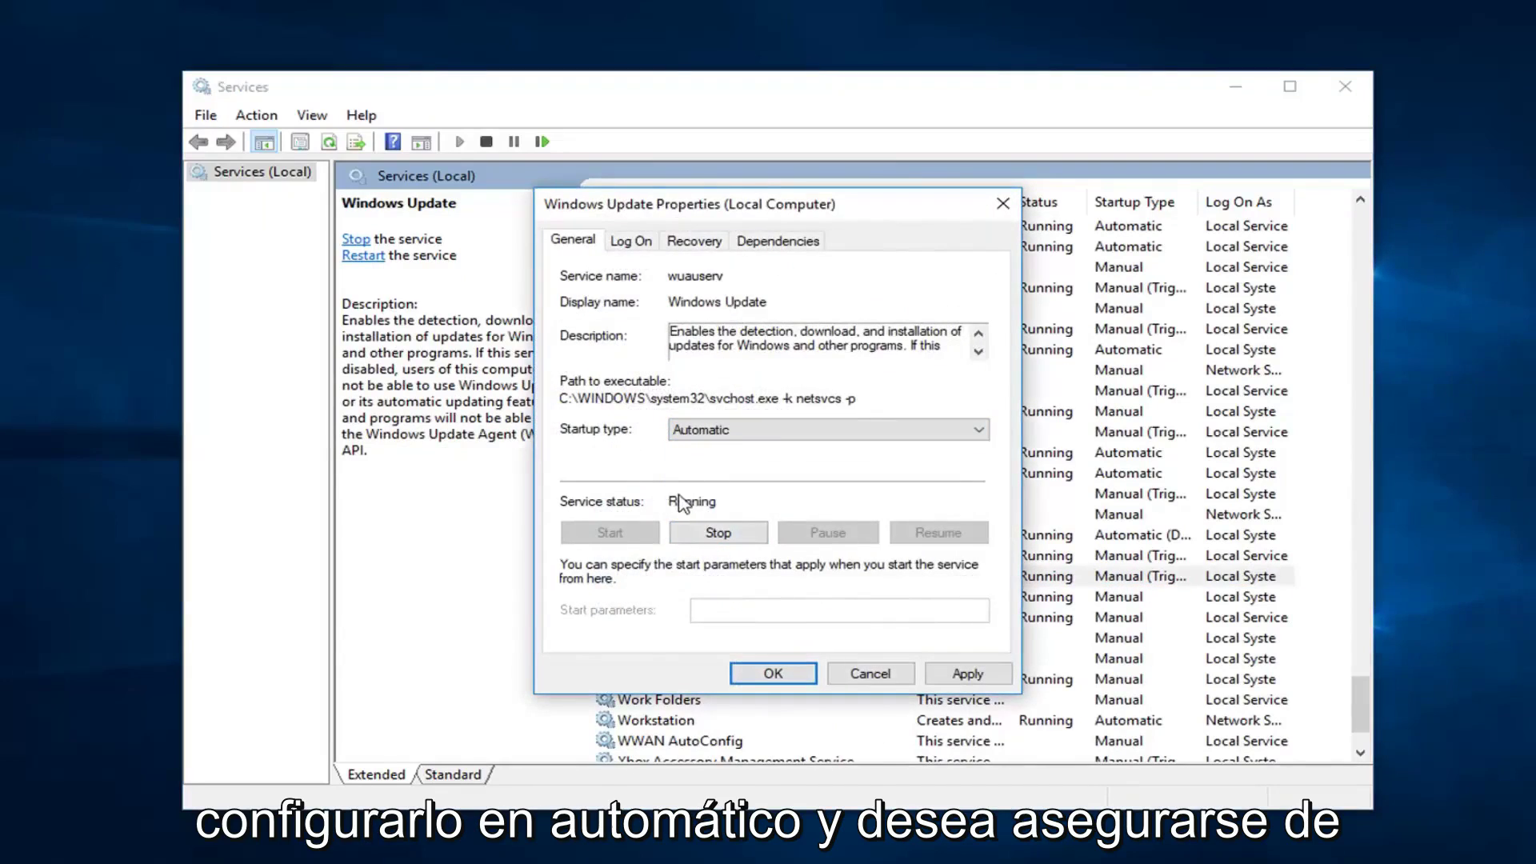
{"action": "left_click", "coordinate": [968, 674]}
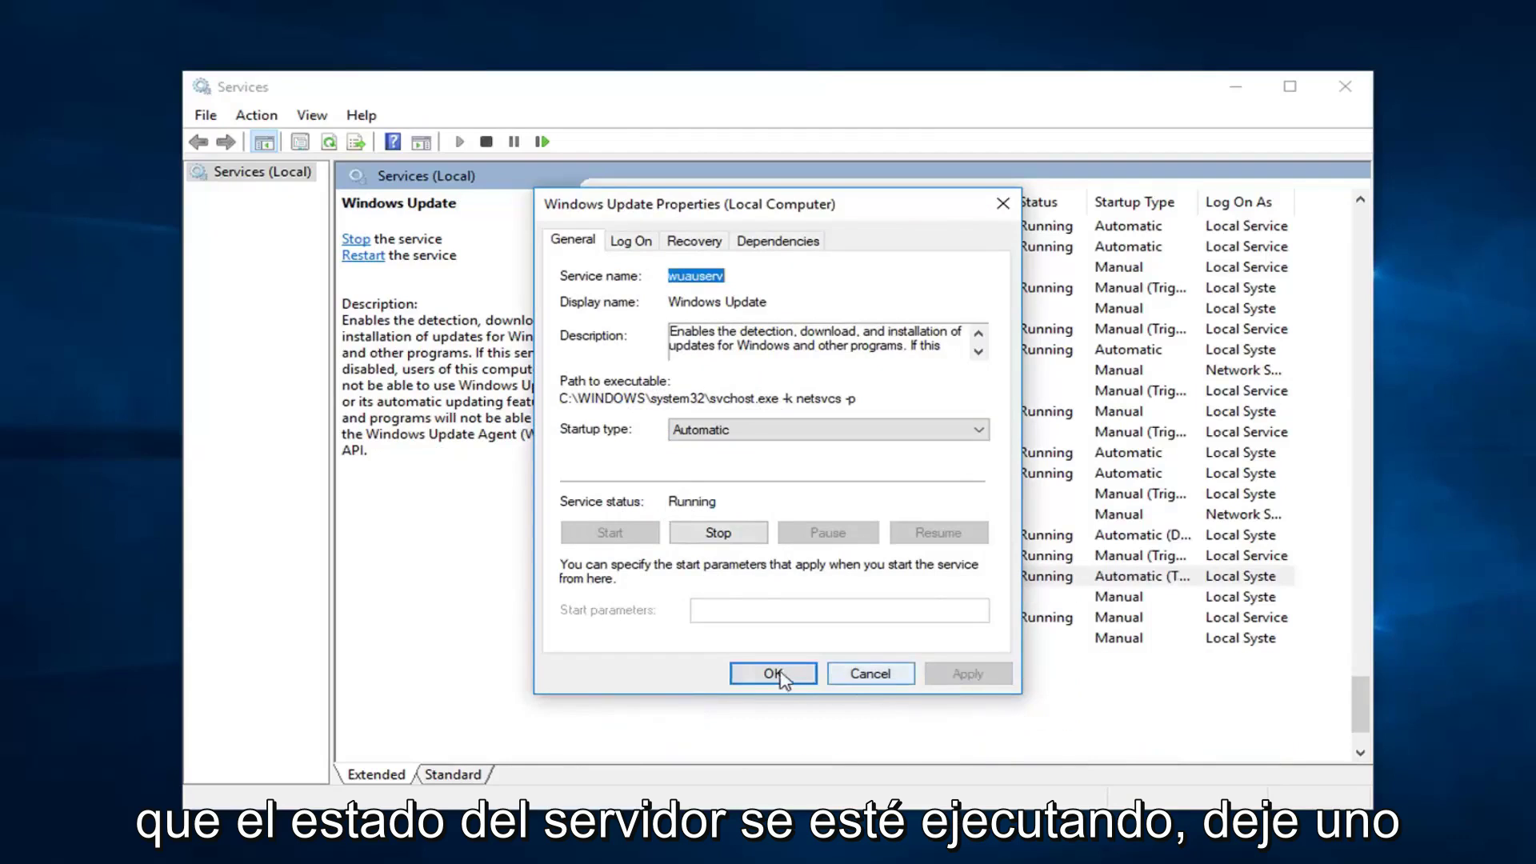
{"action": "left_click", "coordinate": [773, 673]}
{"action": "left_click", "coordinate": [1345, 87]}
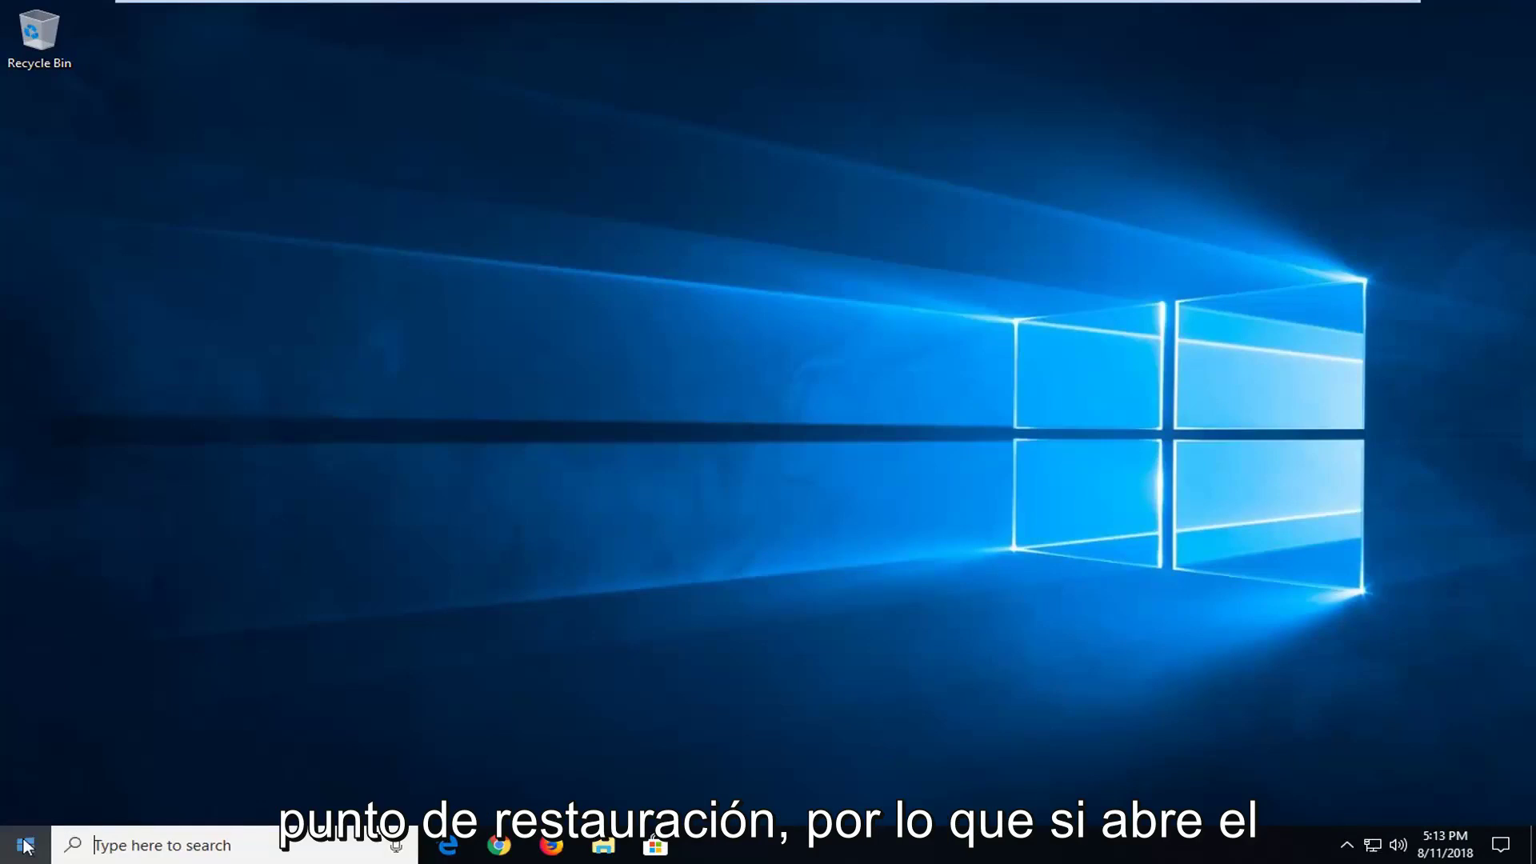
Search Windows for "system restore" and open the Create a restore point settings.
{"action": "left_click", "coordinate": [29, 846]}
{"action": "type", "text": "system restore"}
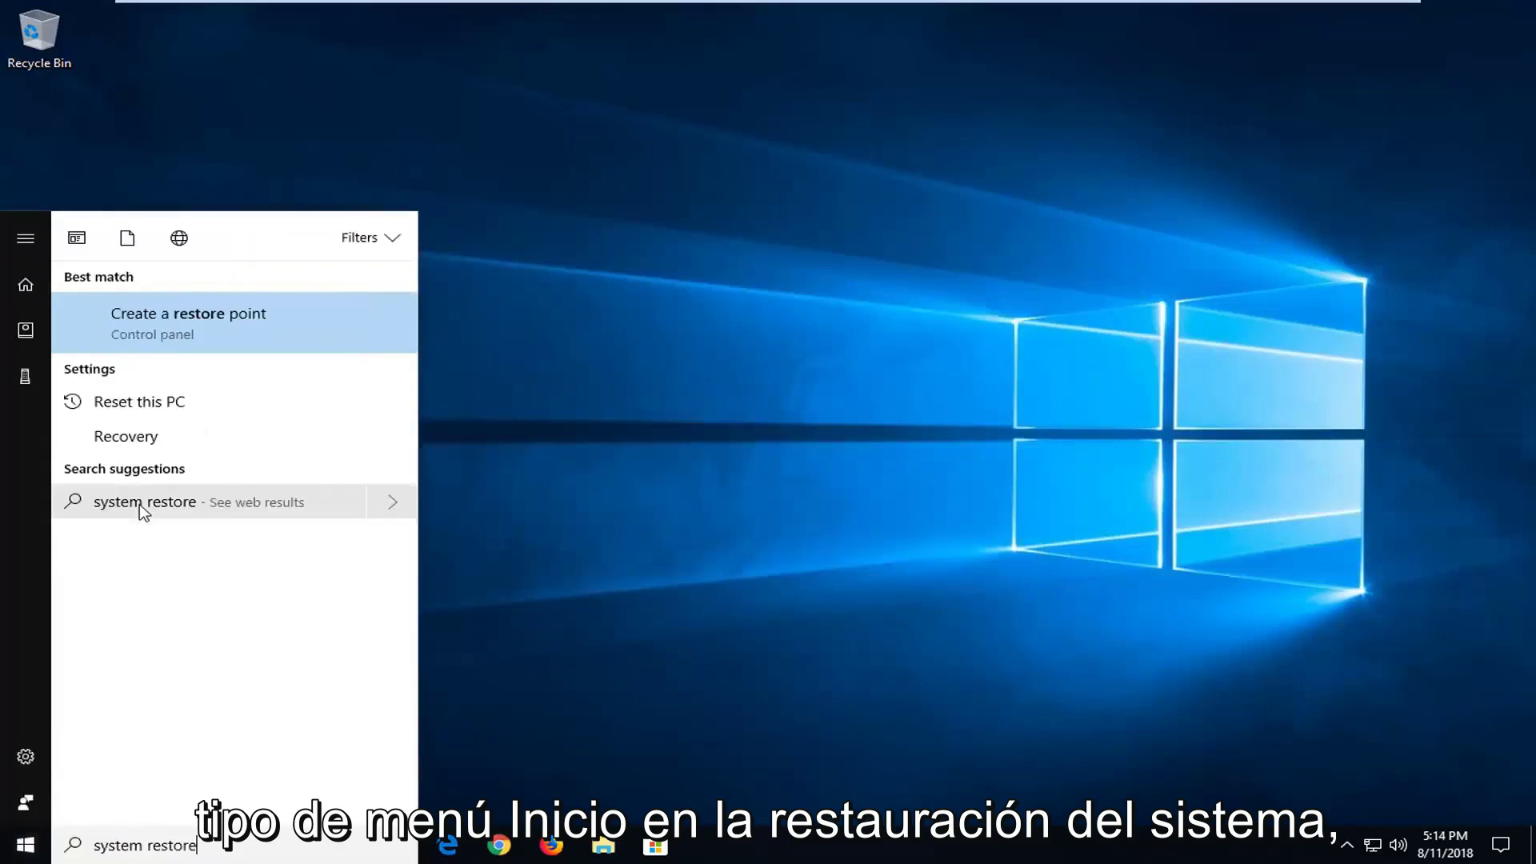
{"action": "left_click", "coordinate": [178, 332]}
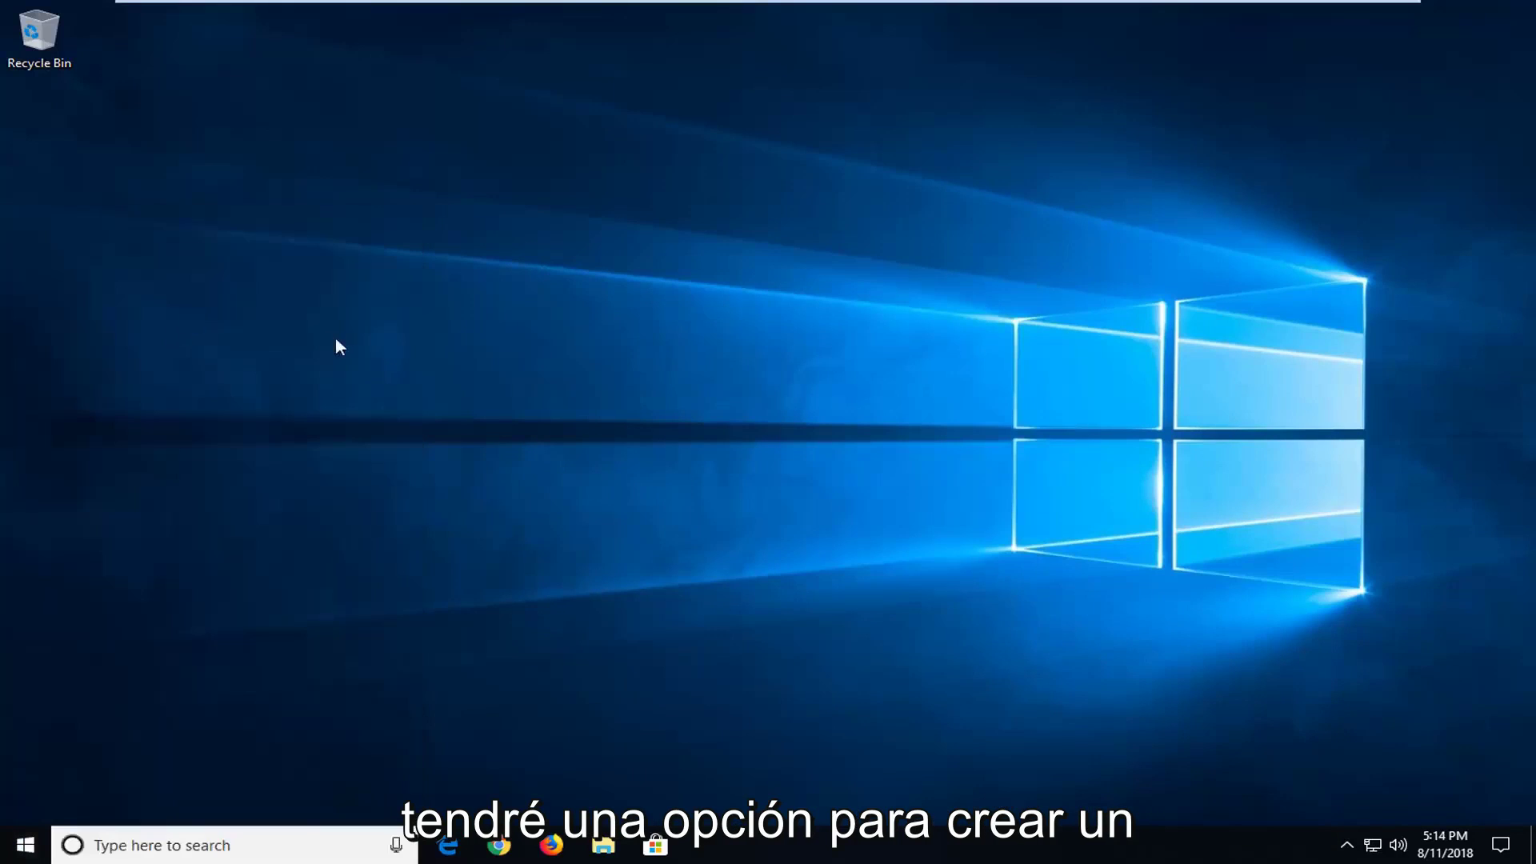
{"action": "left_click_drag", "start_coordinate": [302, 40], "coordinate": [681, 120]}
Turn on system protection for Local Disk (C:) and confirm the configuration.
{"action": "left_click", "coordinate": [737, 438]}
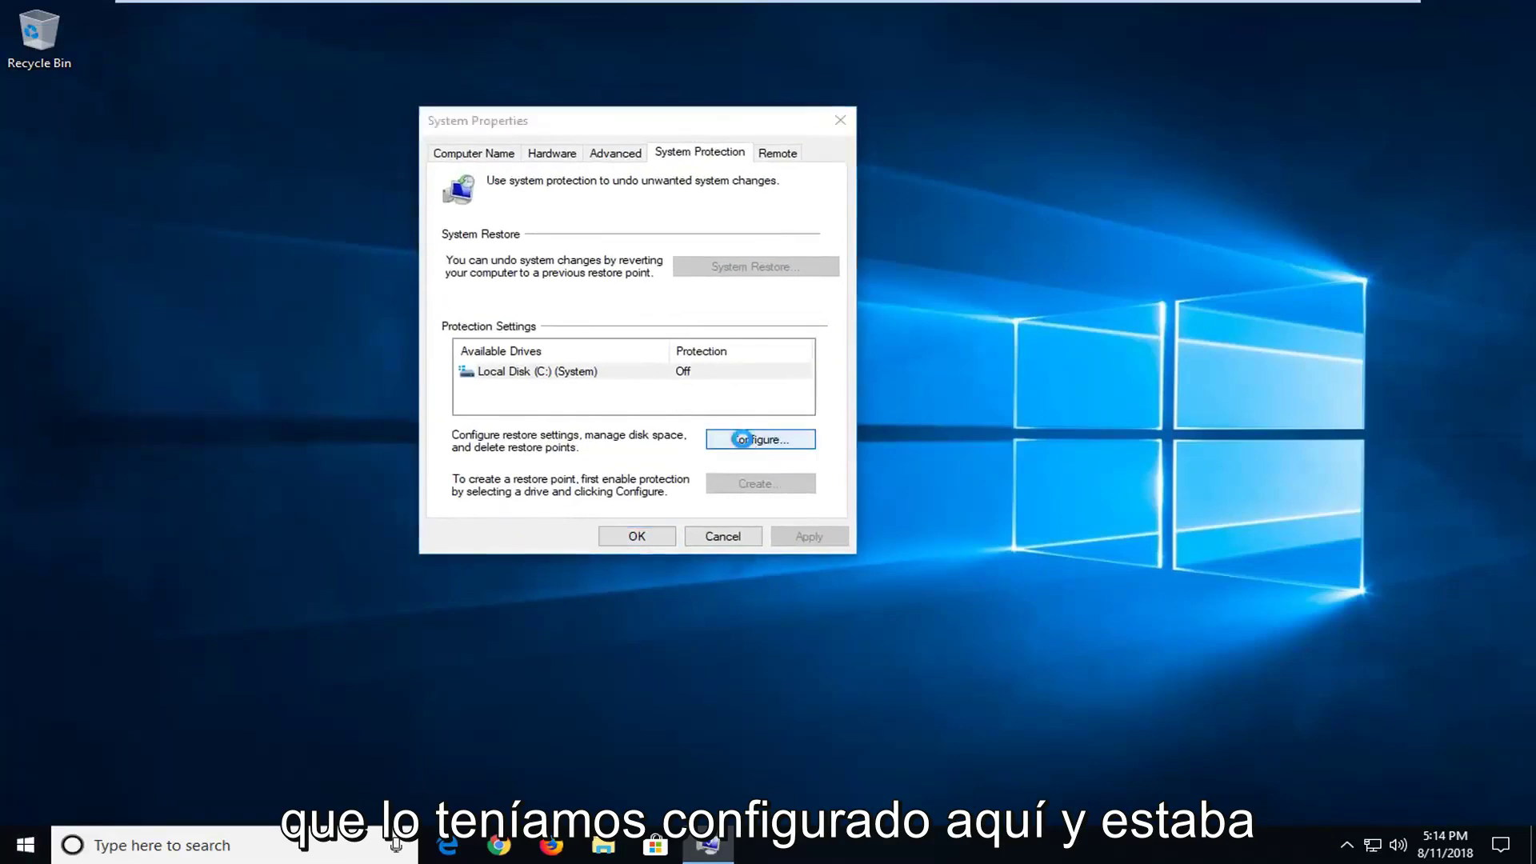
{"action": "left_click", "coordinate": [528, 259]}
{"action": "left_click", "coordinate": [824, 573]}
{"action": "left_click", "coordinate": [693, 578]}
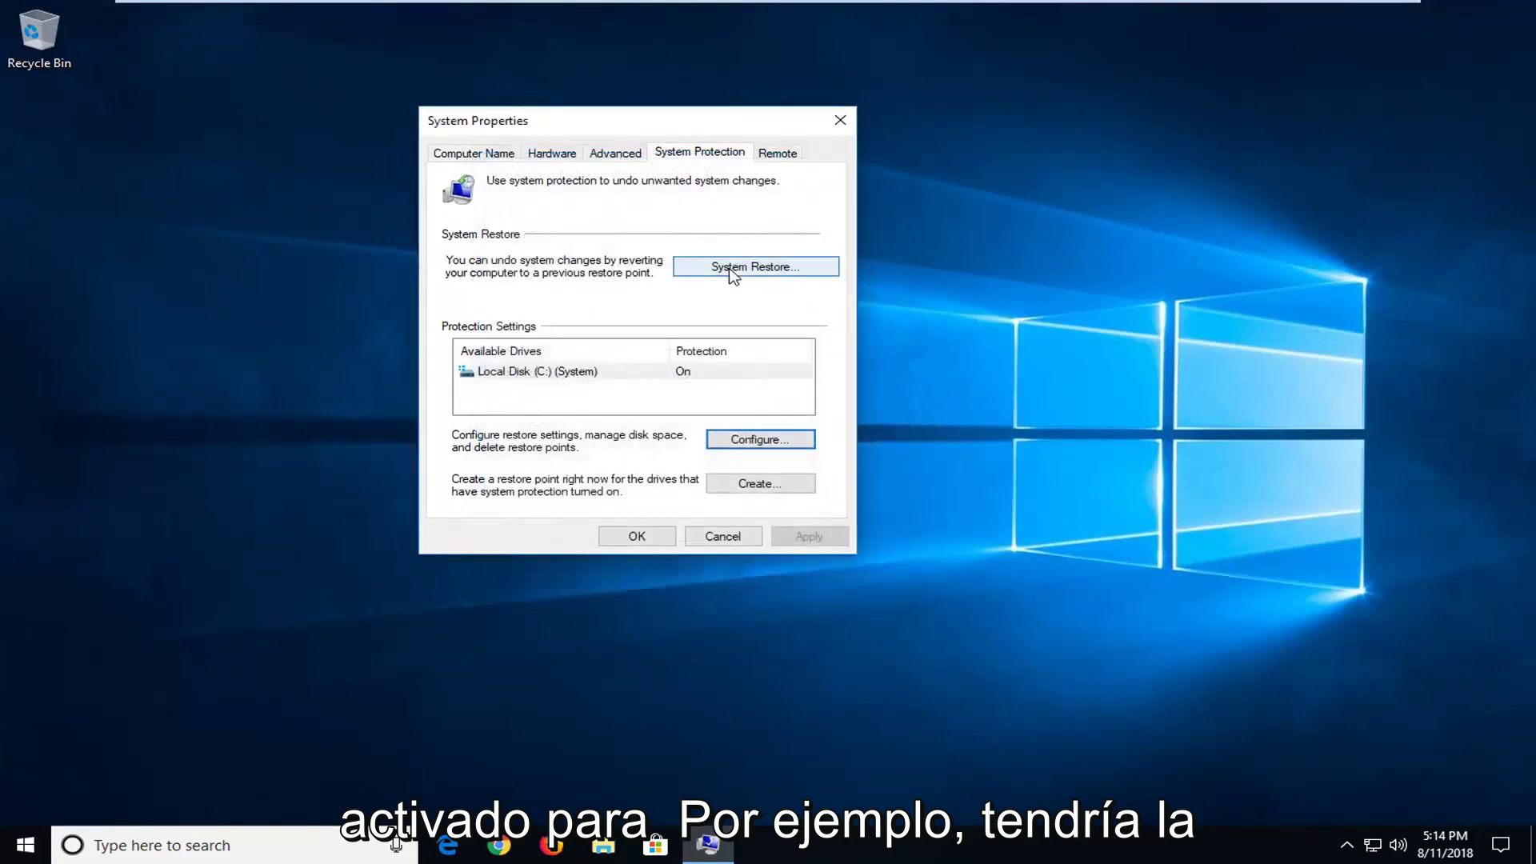
Check System Restore for available restore points, then close it and System Properties.
{"action": "left_click", "coordinate": [748, 269]}
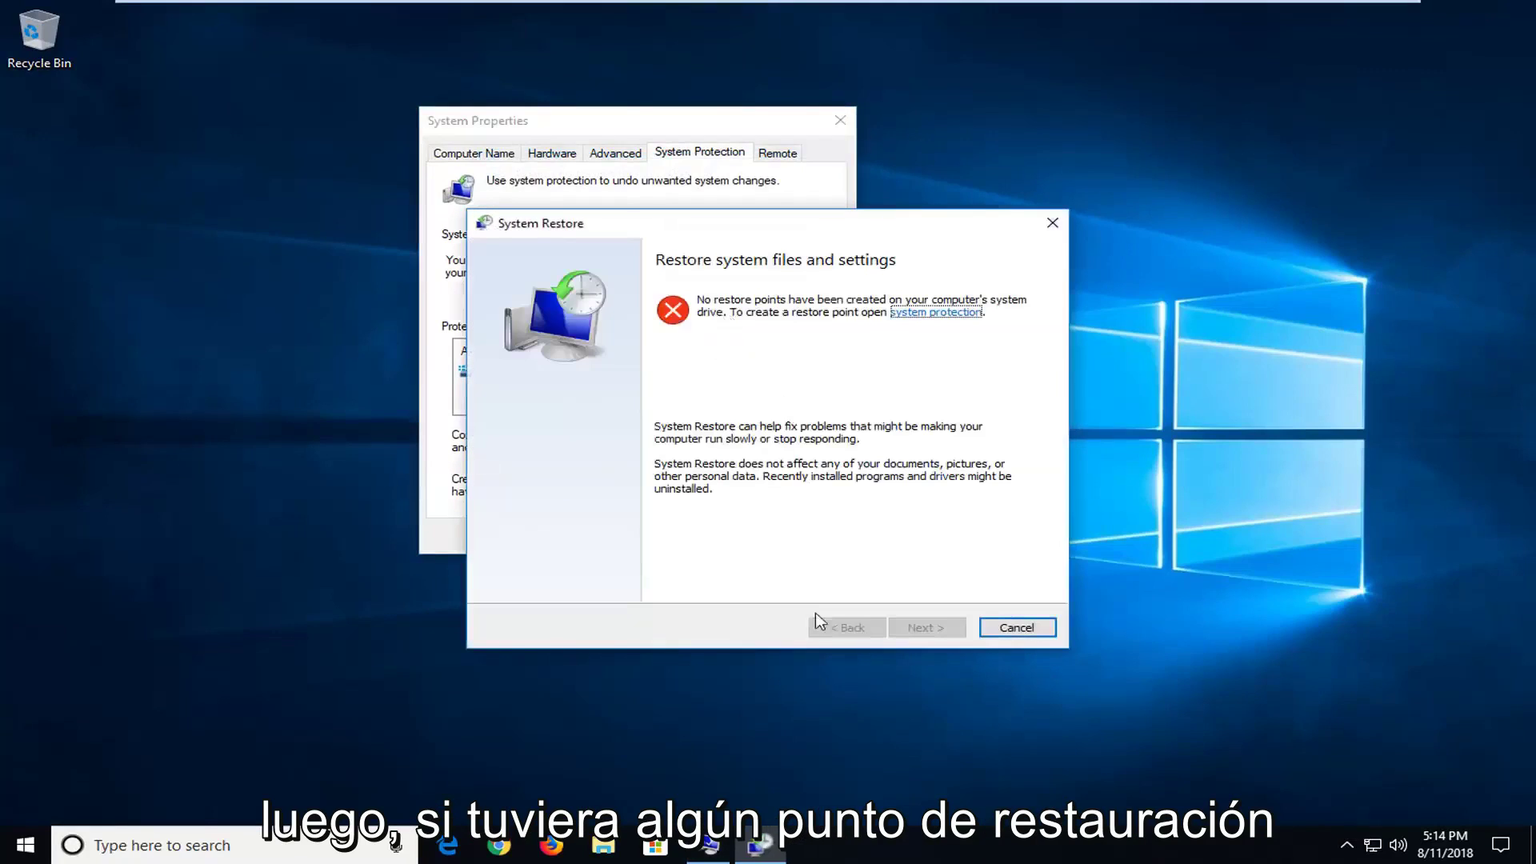
{"action": "left_click", "coordinate": [1052, 222]}
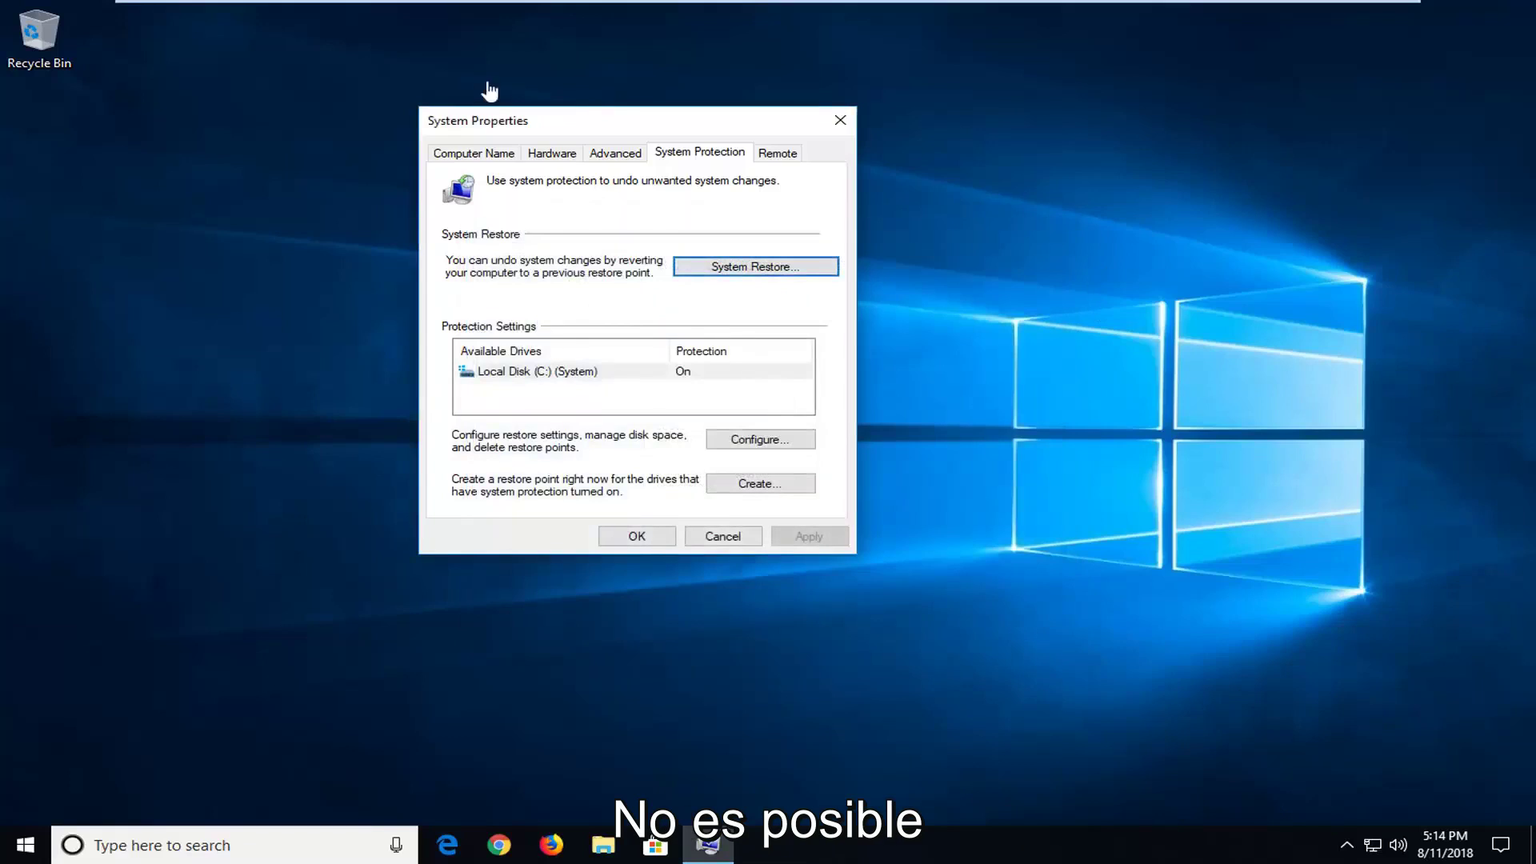
{"action": "left_click", "coordinate": [840, 120]}
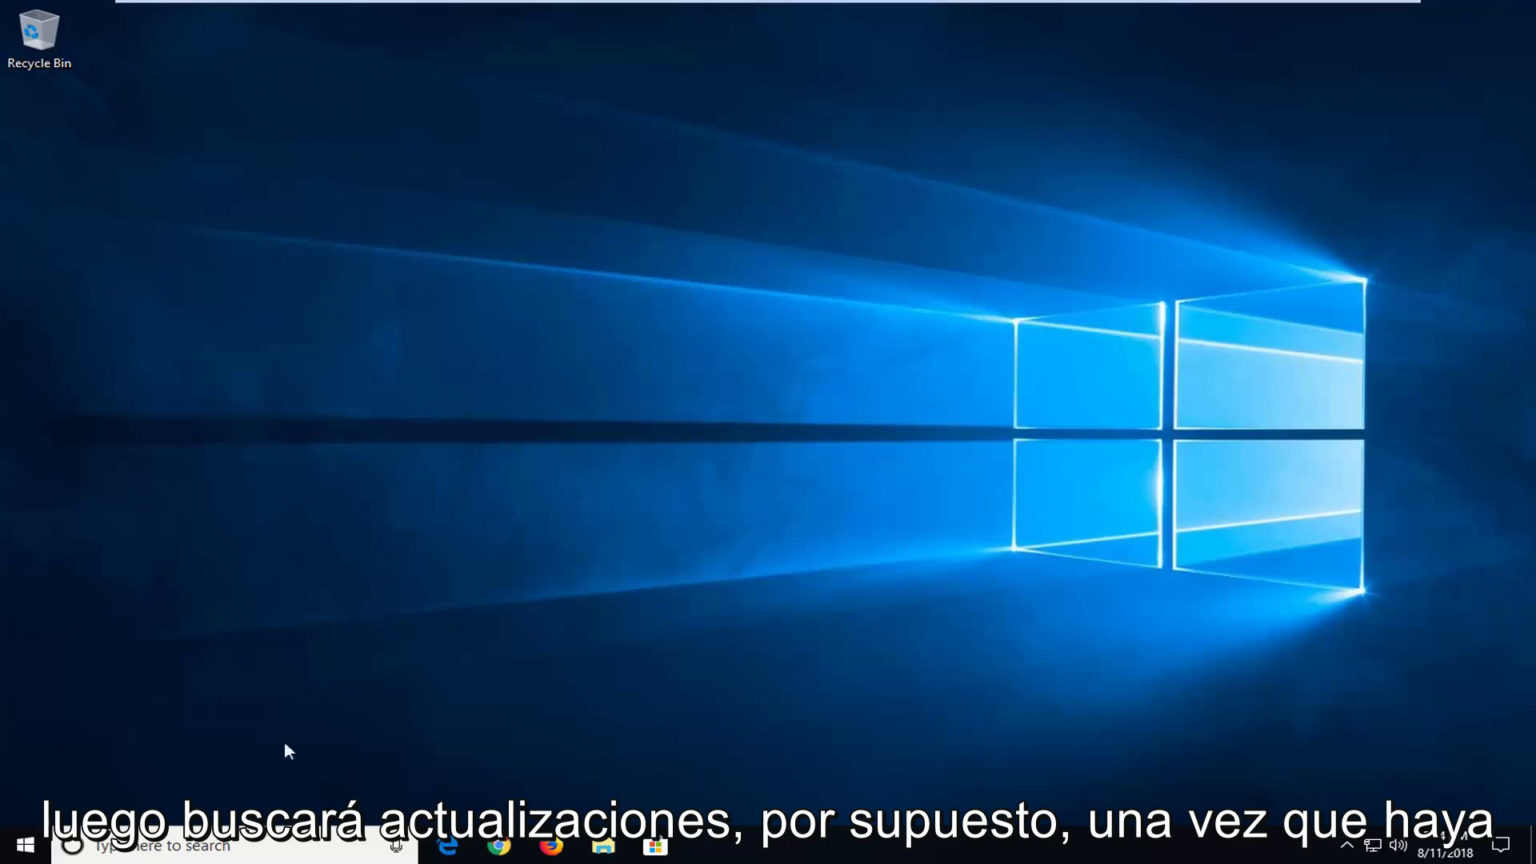
Search Windows for "cmd" and run Command Prompt as administrator, allowing it to make changes to the device.
{"action": "left_click", "coordinate": [43, 852]}
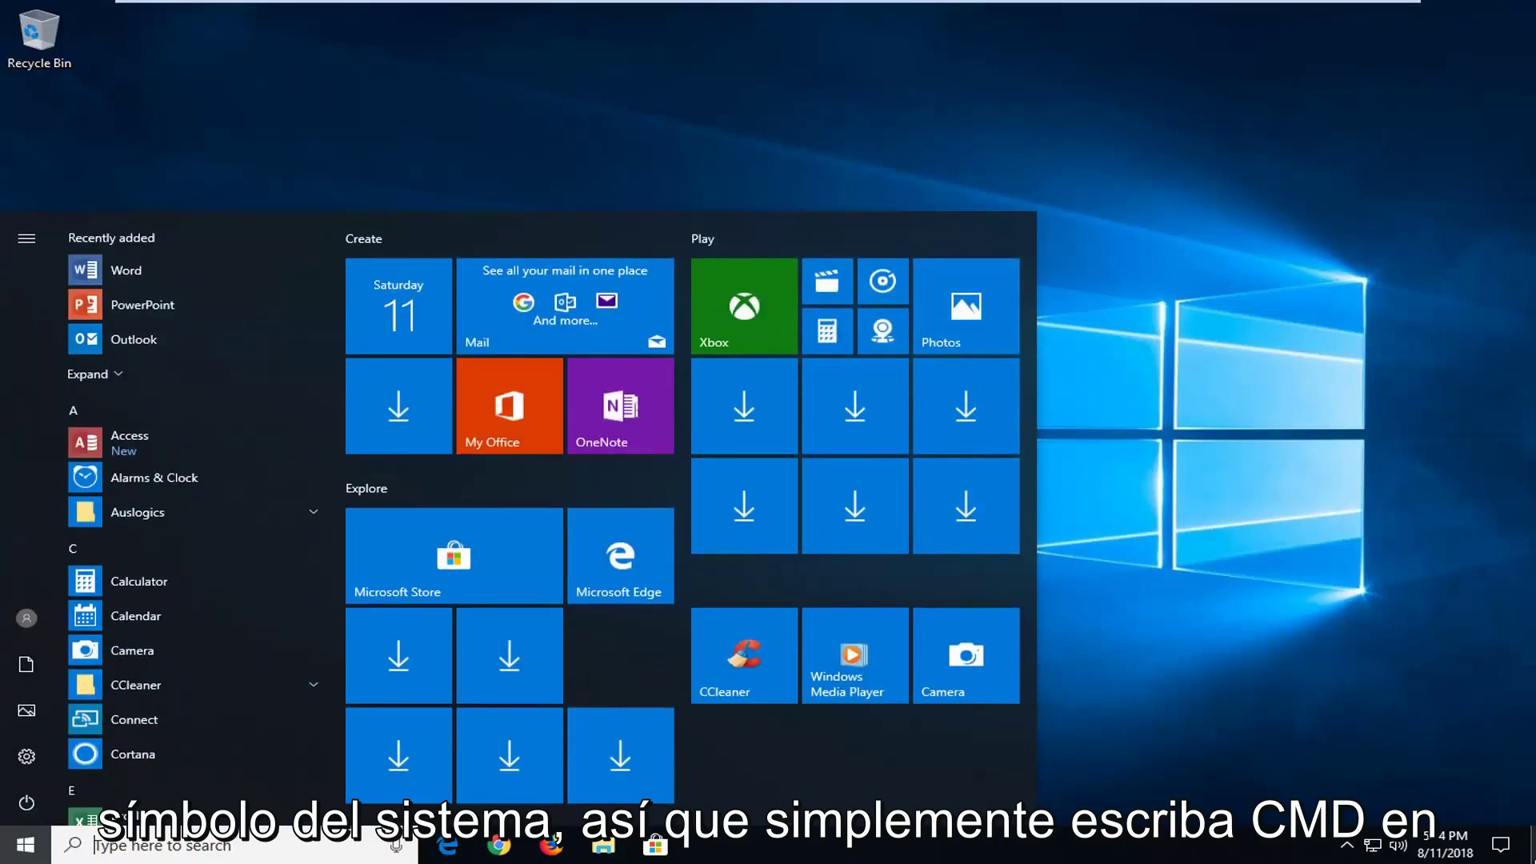
{"action": "type", "text": "c"}
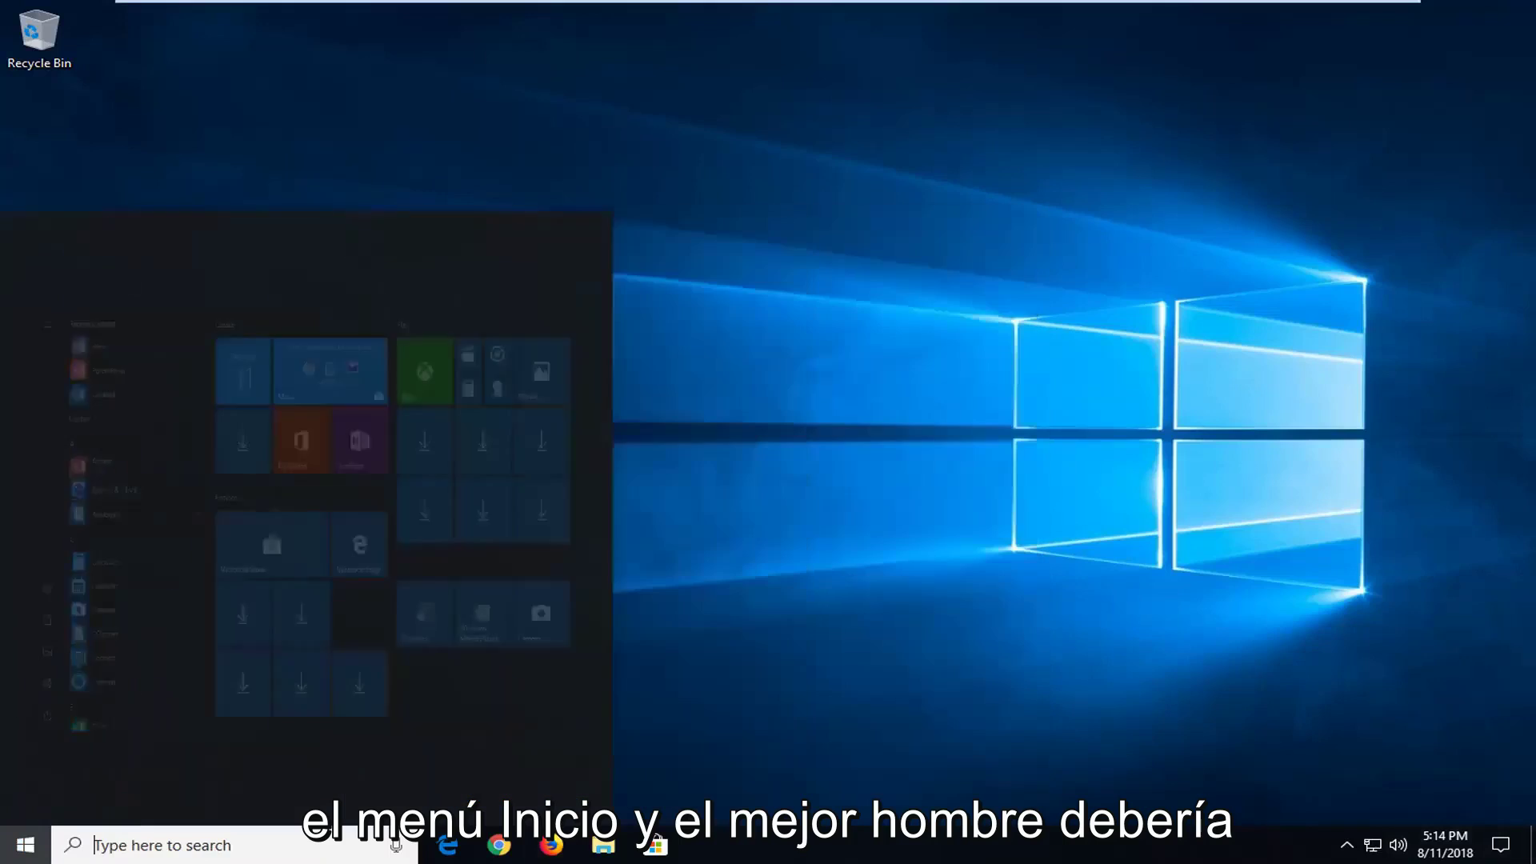
{"action": "key", "text": "BackSpace"}
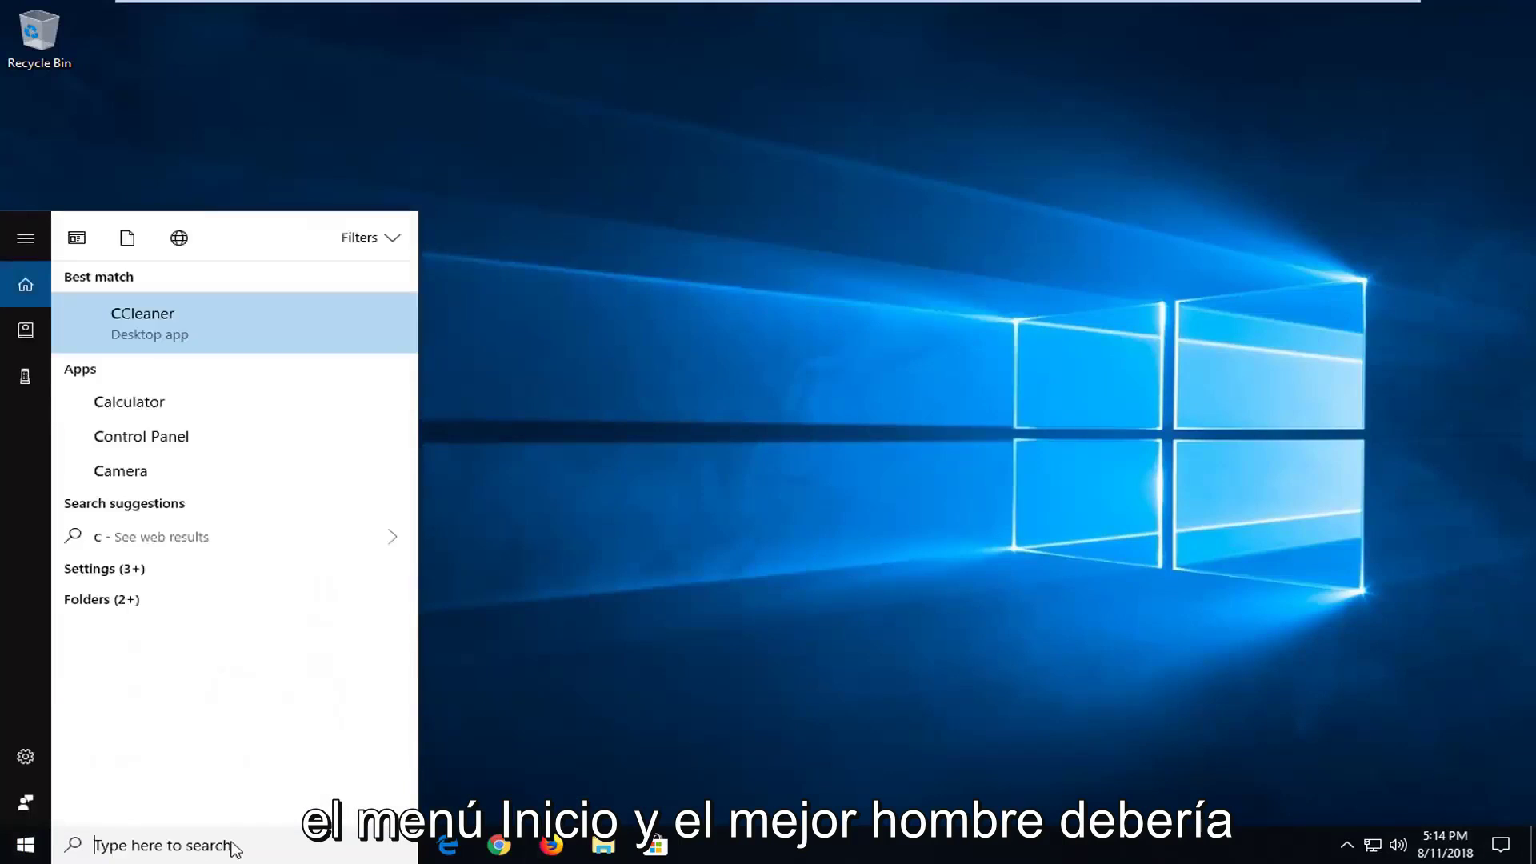
{"action": "type", "text": "cmd"}
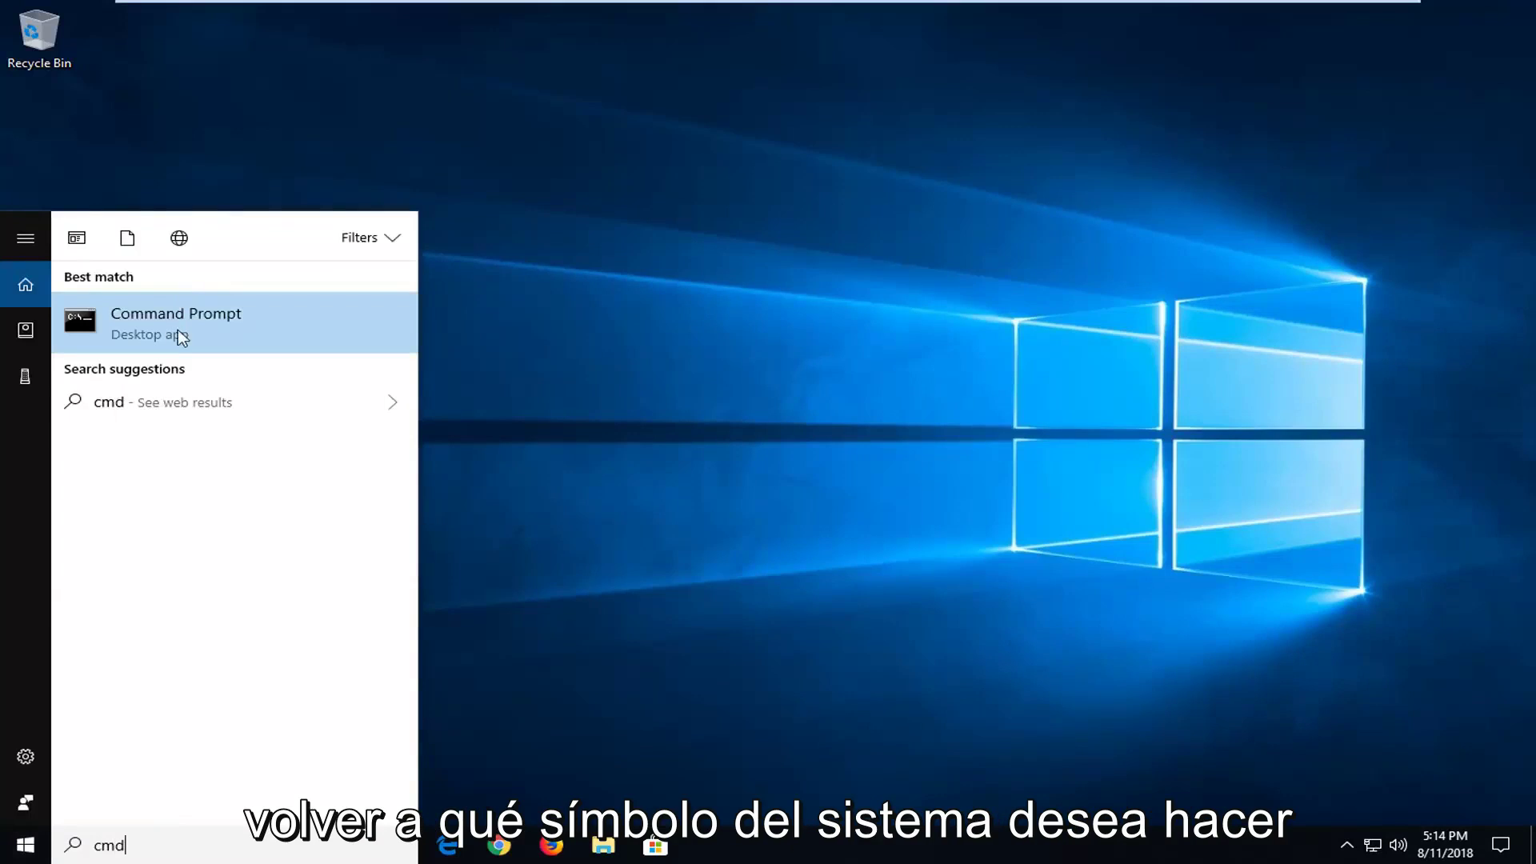
{"action": "right_click", "coordinate": [178, 328]}
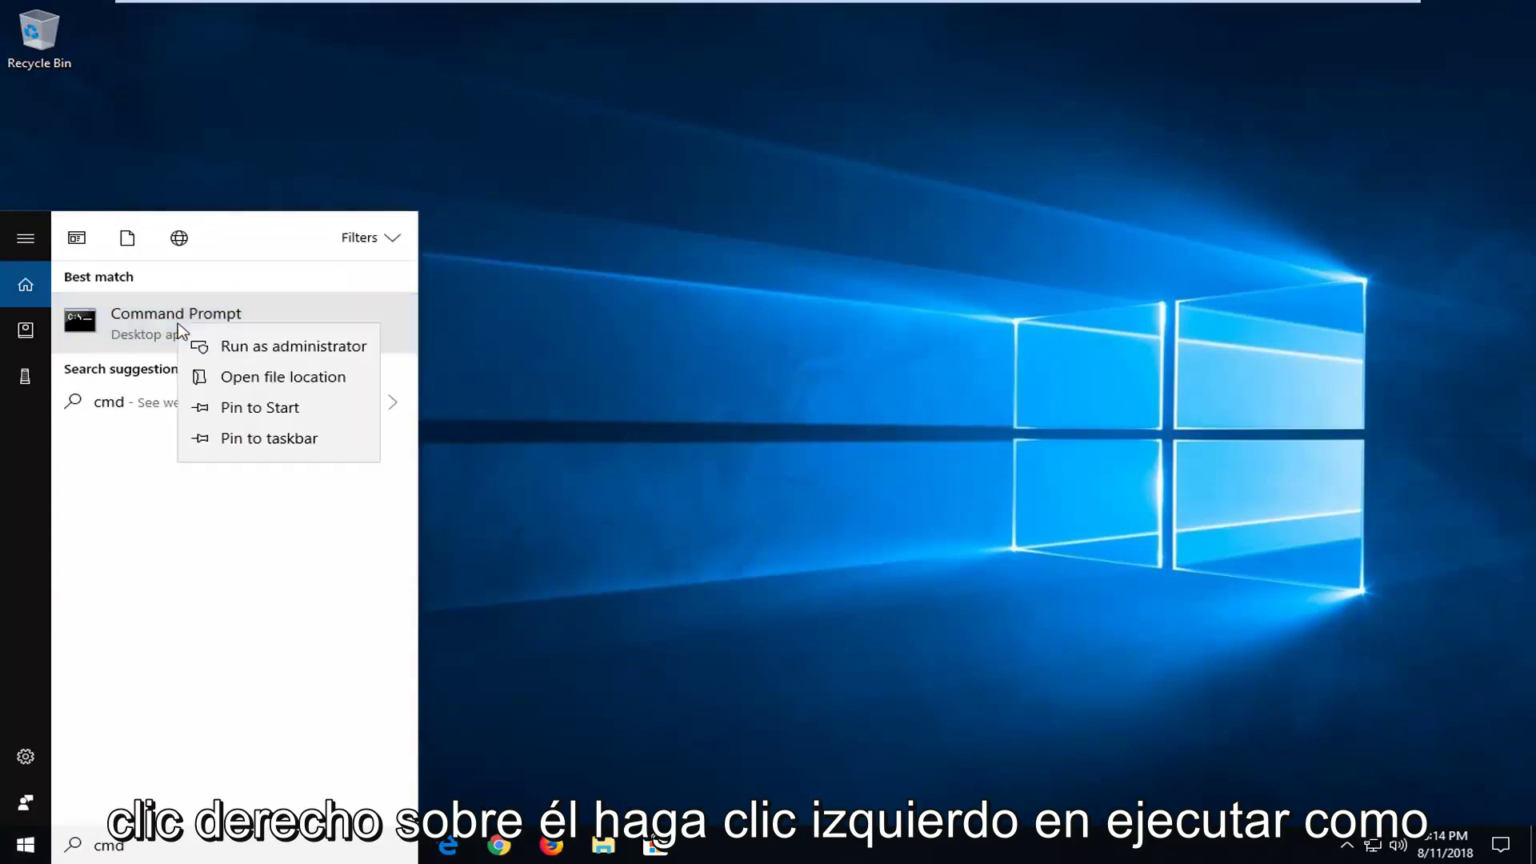
{"action": "left_click", "coordinate": [232, 345]}
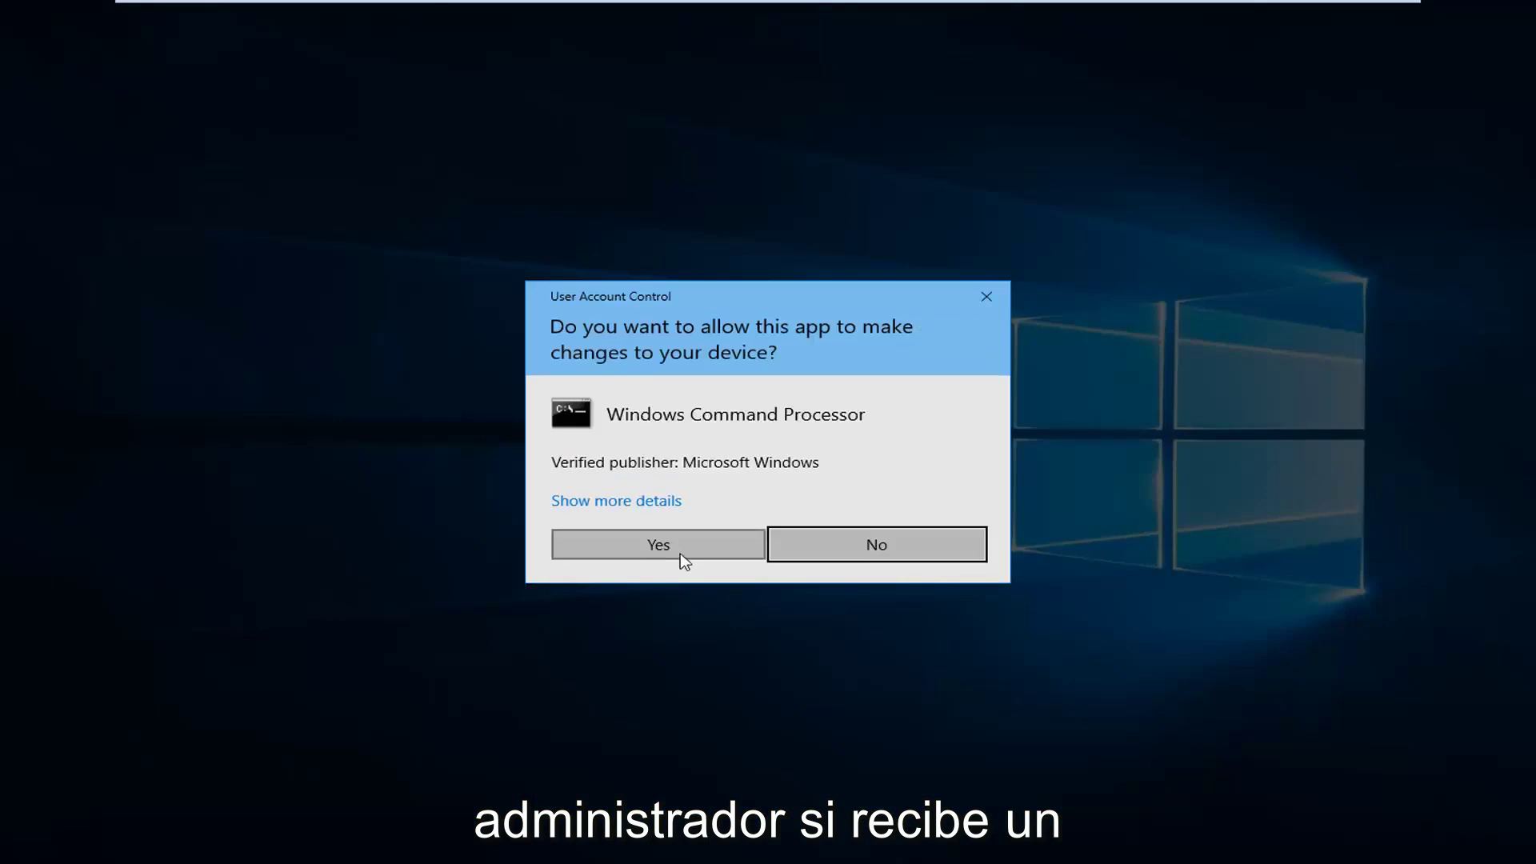
{"action": "left_click", "coordinate": [686, 549]}
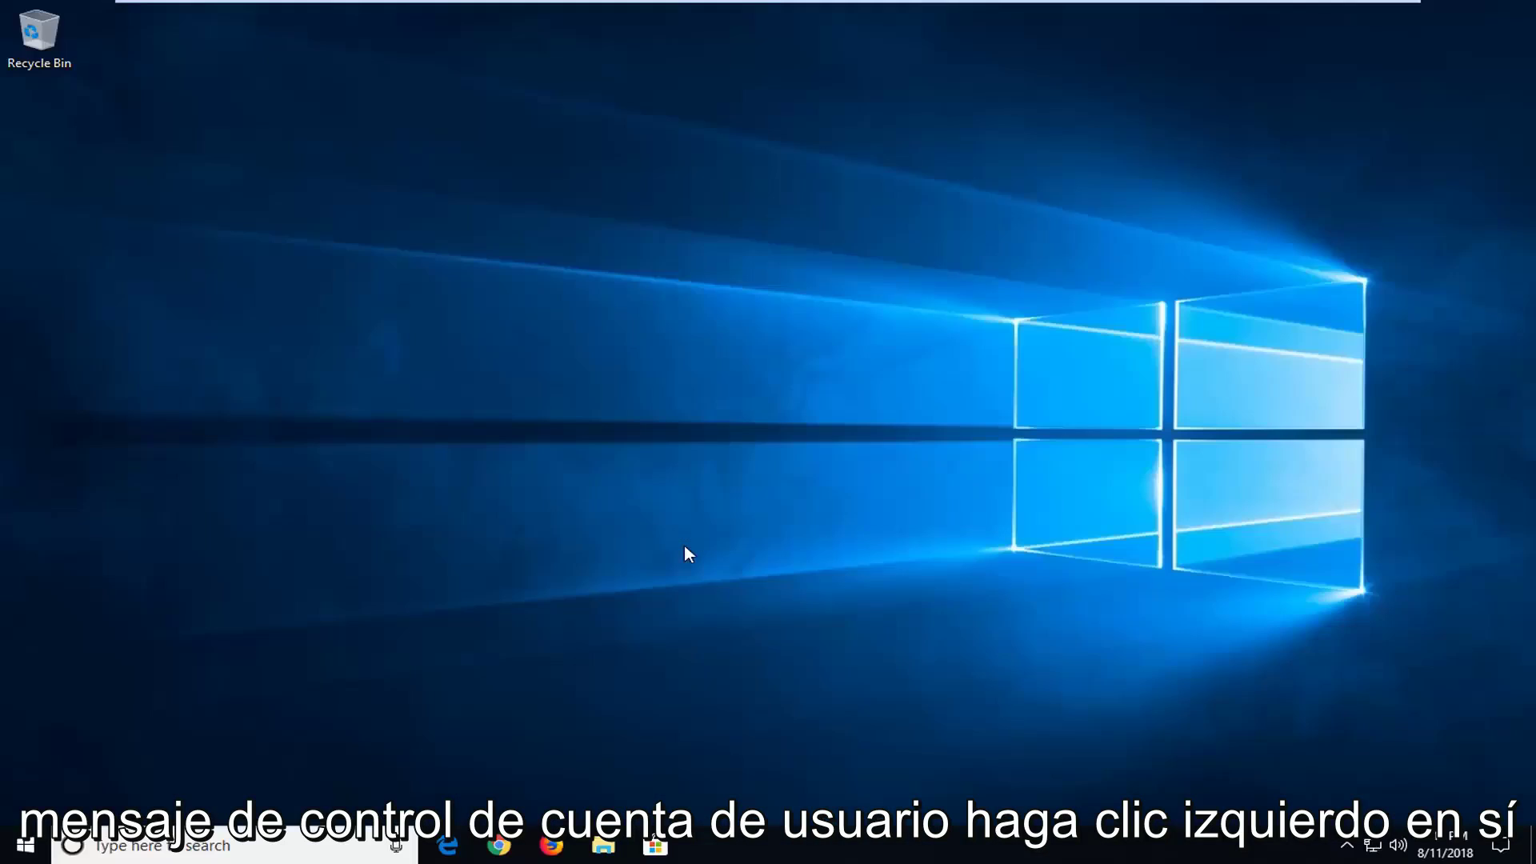
{"action": "left_click_drag", "start_coordinate": [626, 128], "coordinate": [681, 151]}
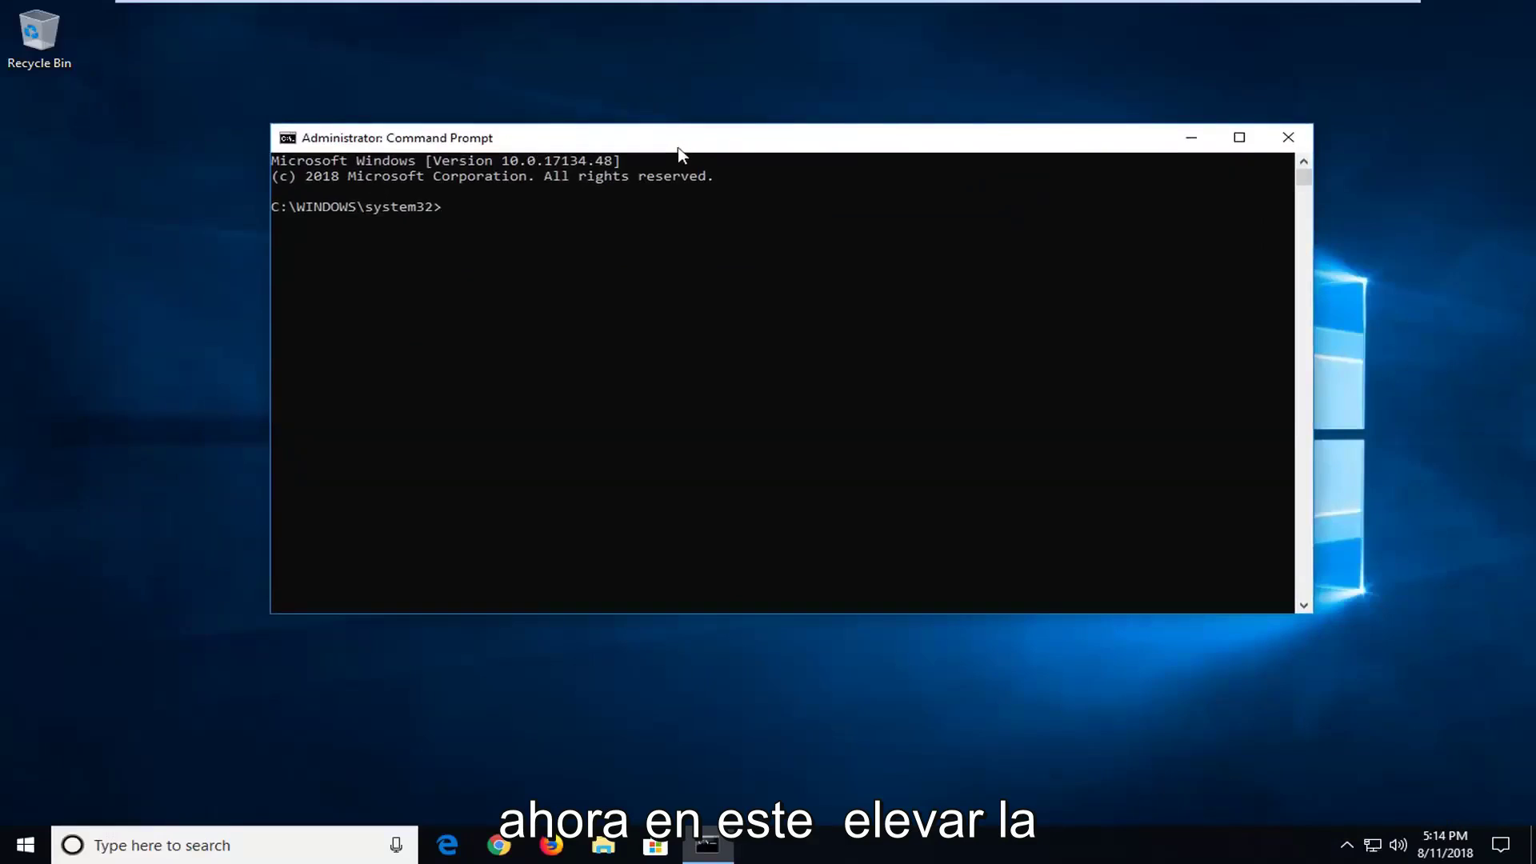
Run "Dism /Online /Cleanup-Image /RestoreHealth" in the elevated Command Prompt and close its window.
{"action": "type", "text": "Dism"}
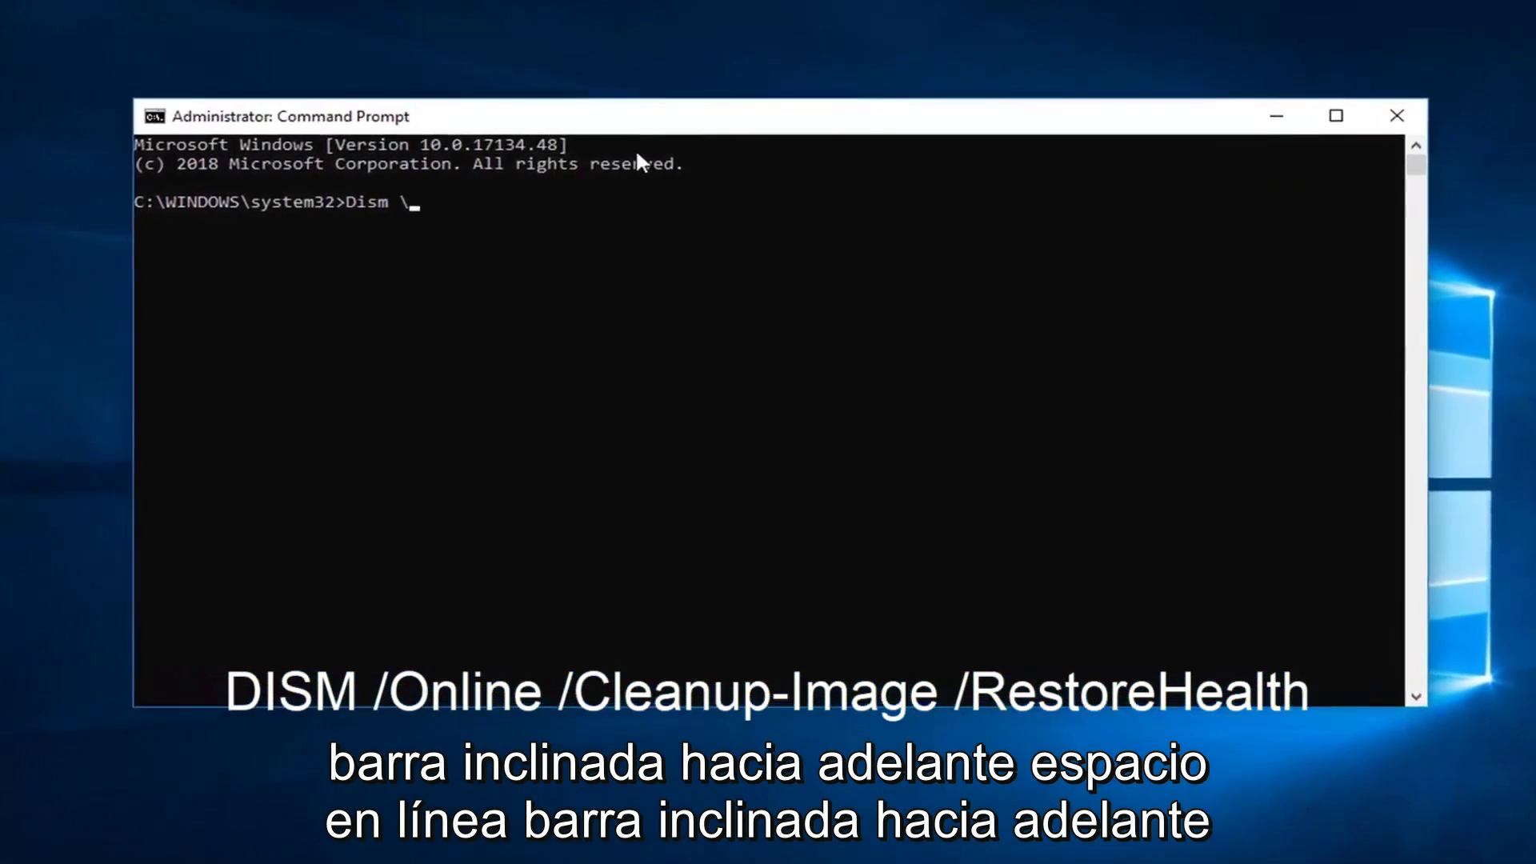
{"action": "type", "text": " /Online /Cleanup"}
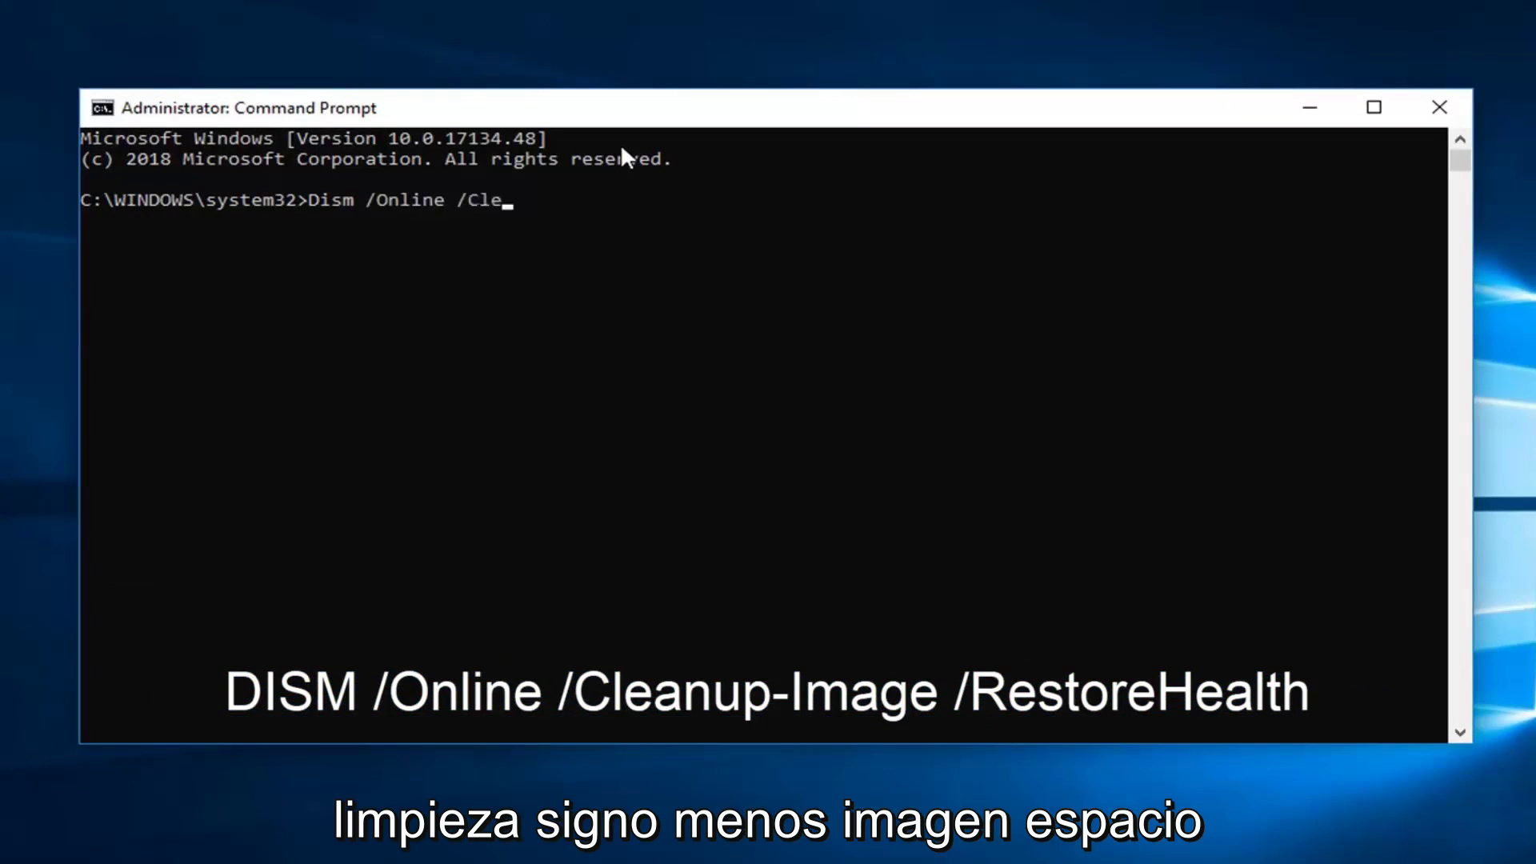
{"action": "key", "text": "BackSpace"}
{"action": "type", "text": "p-Im"}
{"action": "key", "text": "BackSpace"}
{"action": "key", "text": "BackSpace"}
{"action": "type", "text": "Image /RestoreHealth"}
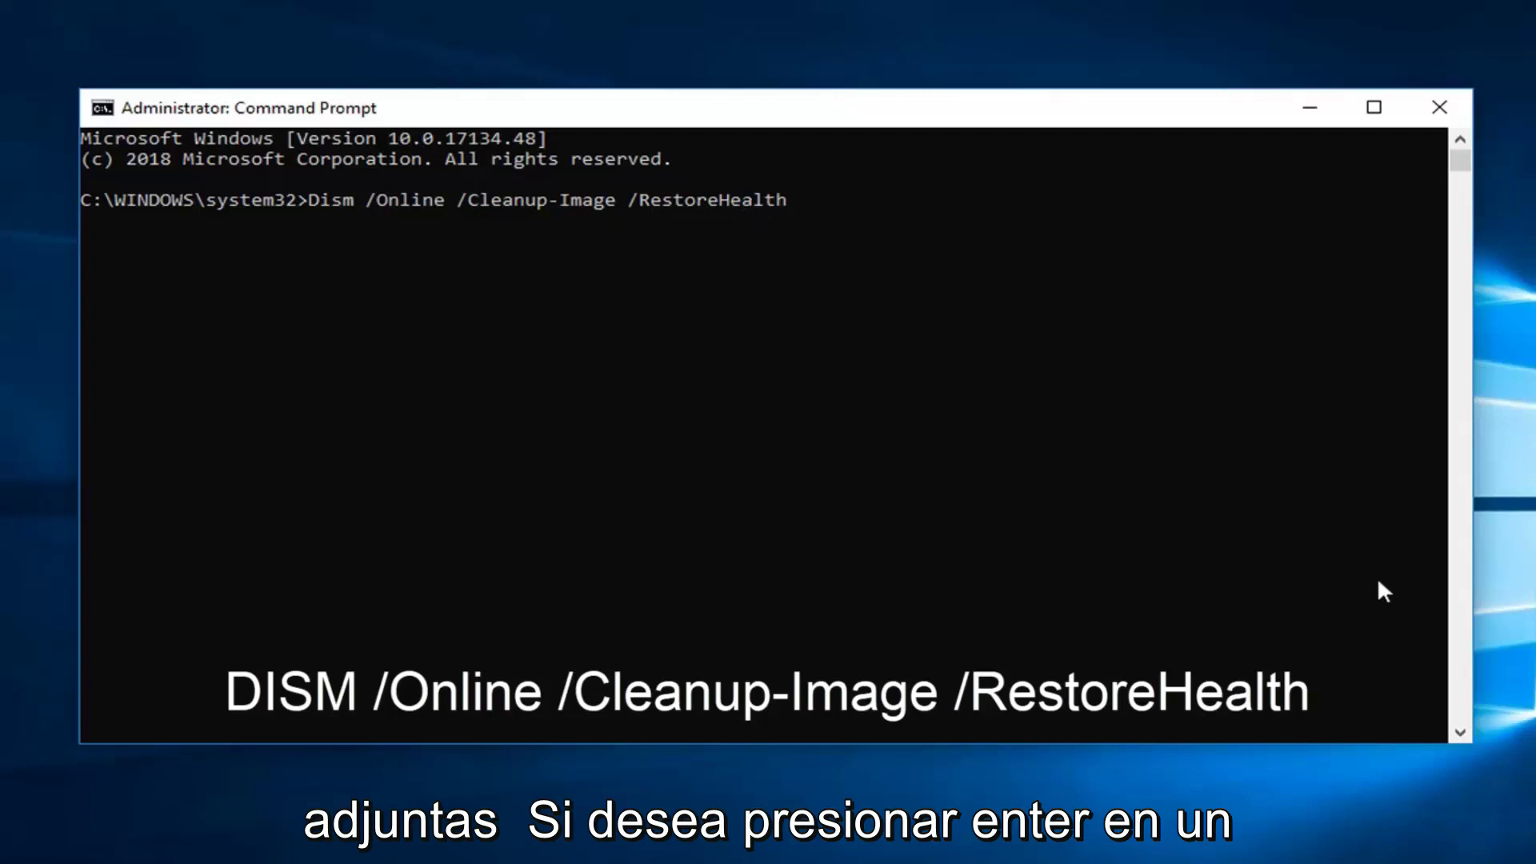
{"action": "key", "text": "Return"}
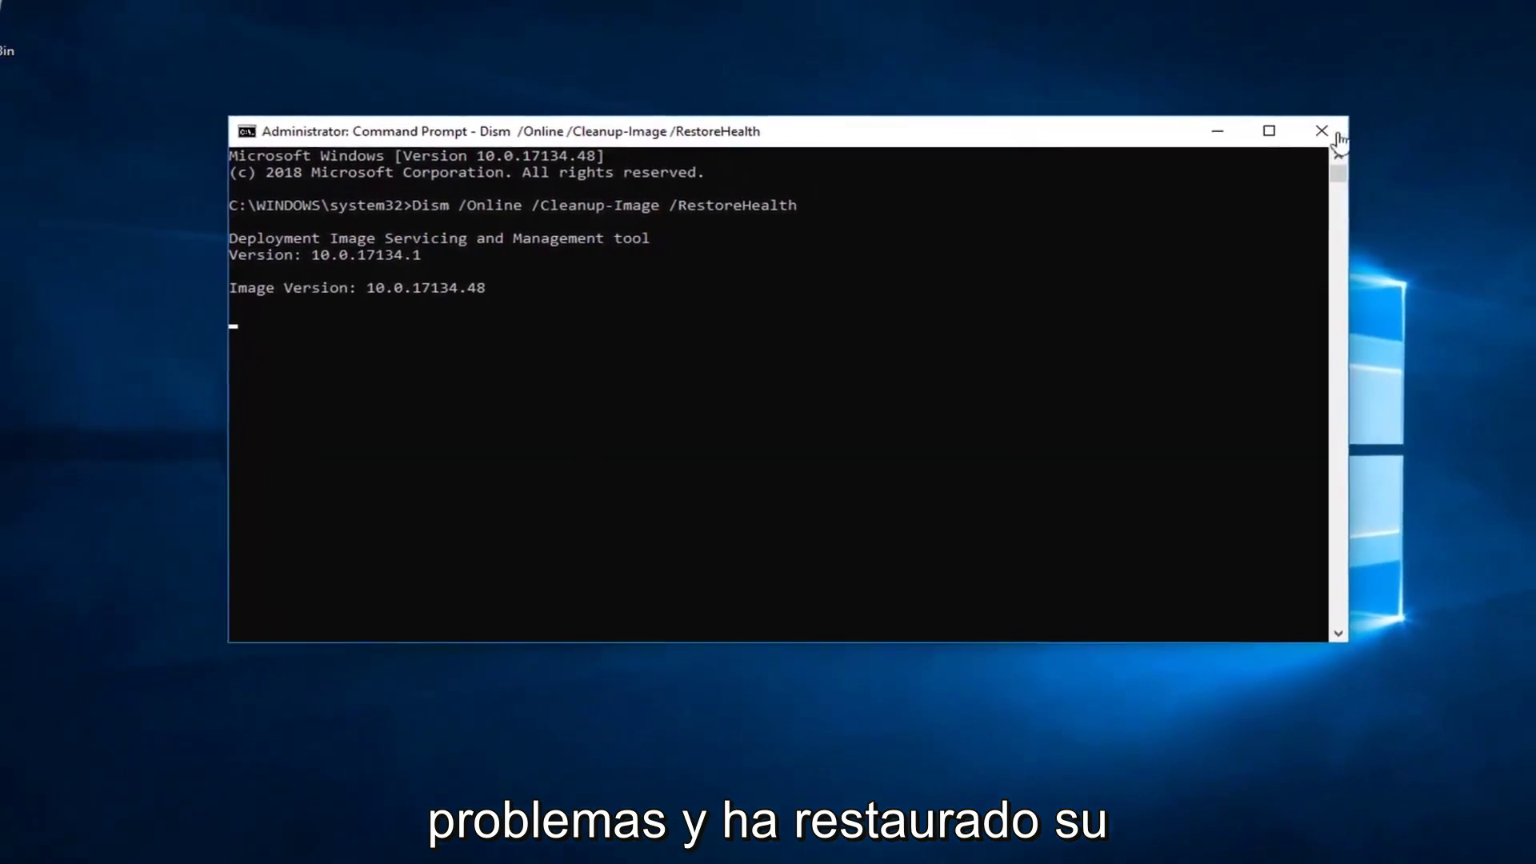
{"action": "left_click", "coordinate": [1322, 130]}
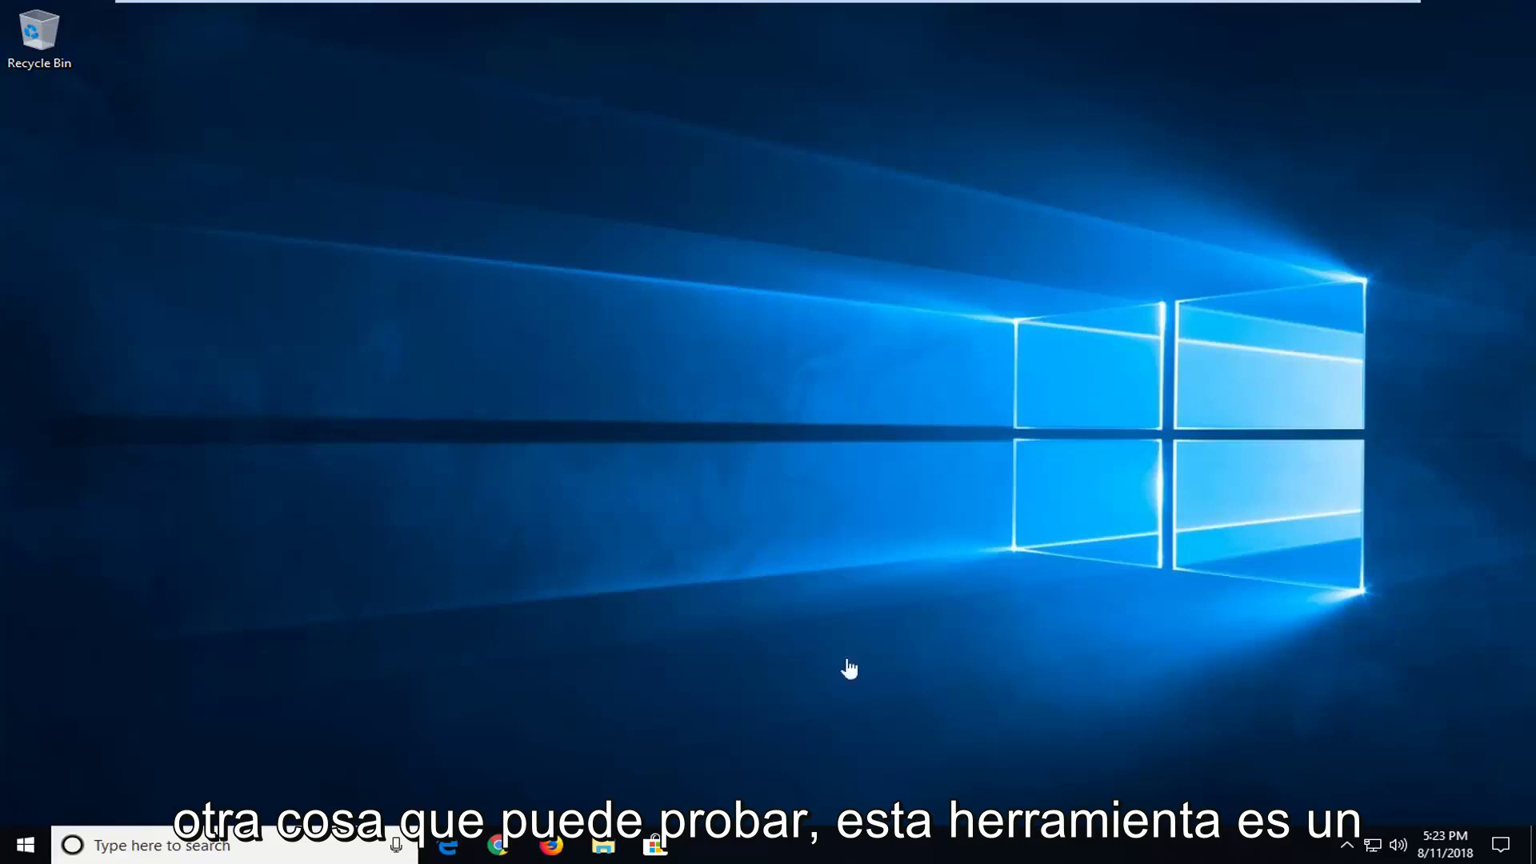
Switch to Google Chrome and go to google.com.
{"action": "left_click", "coordinate": [501, 850]}
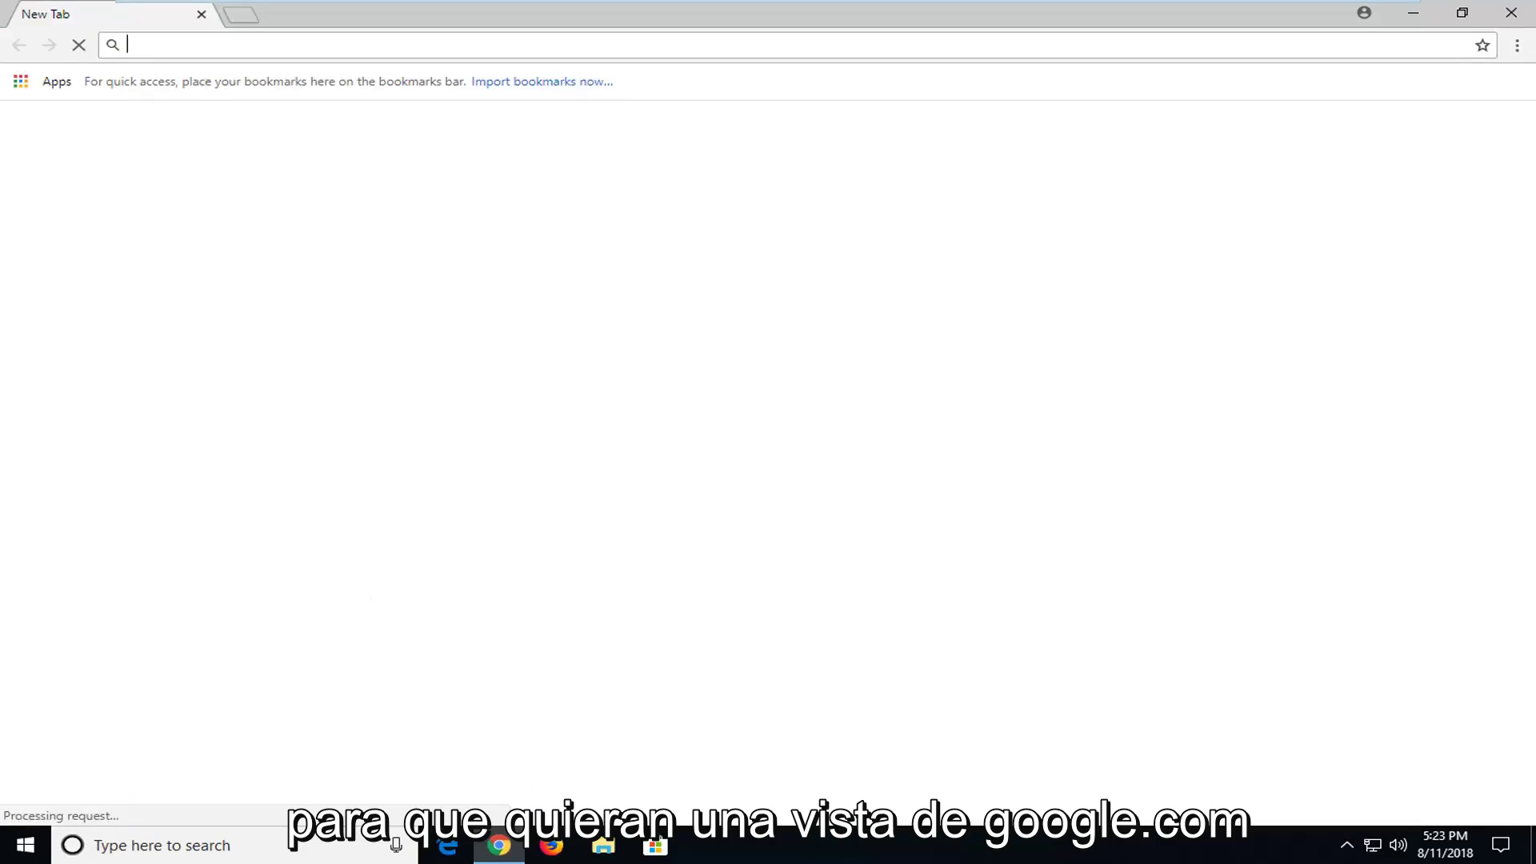
{"action": "type", "text": "google"}
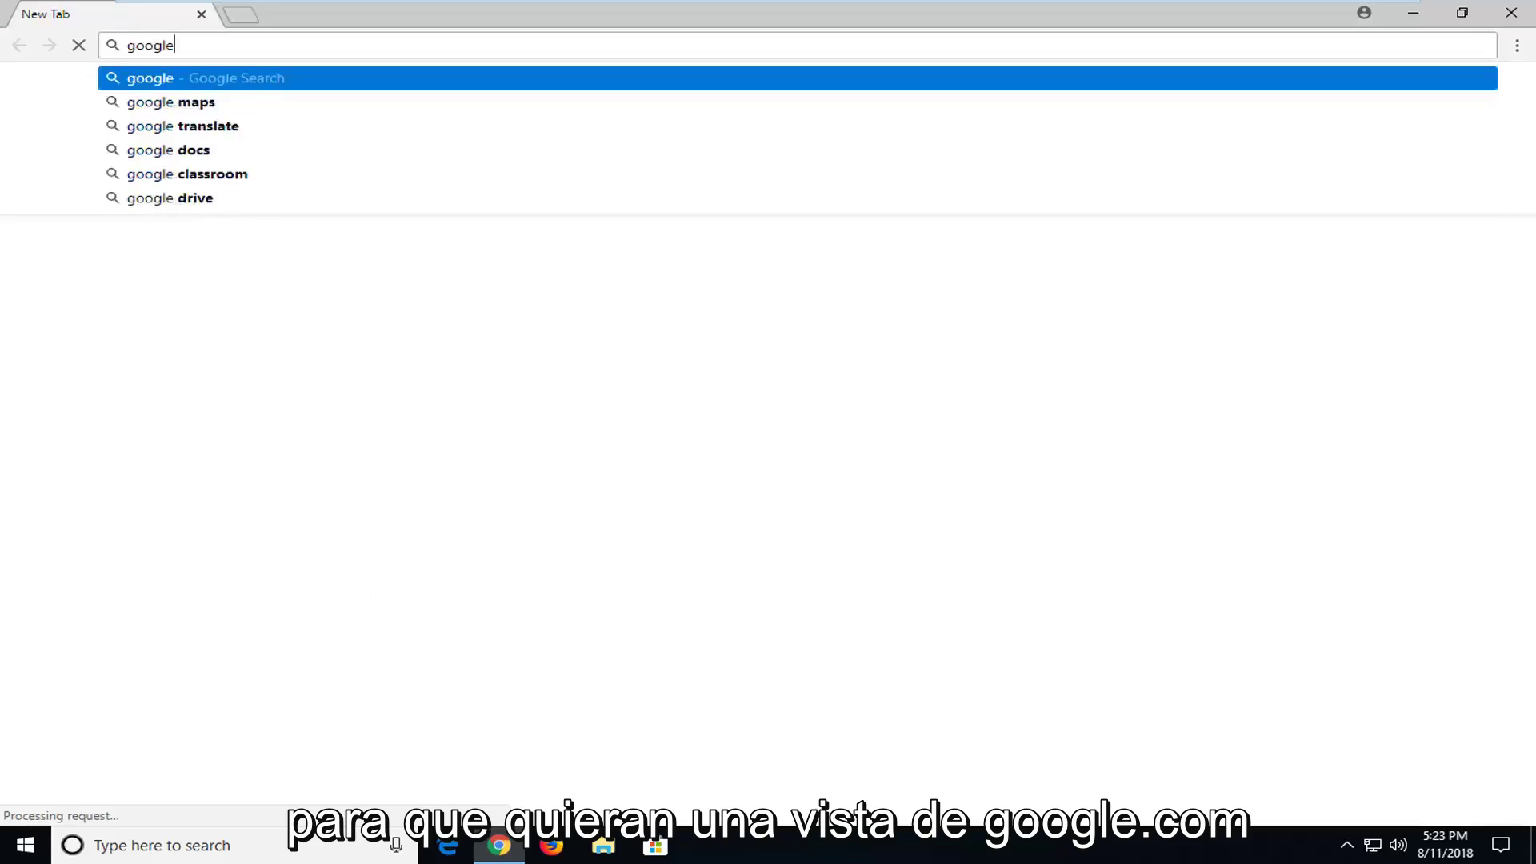
{"action": "type", "text": ".com"}
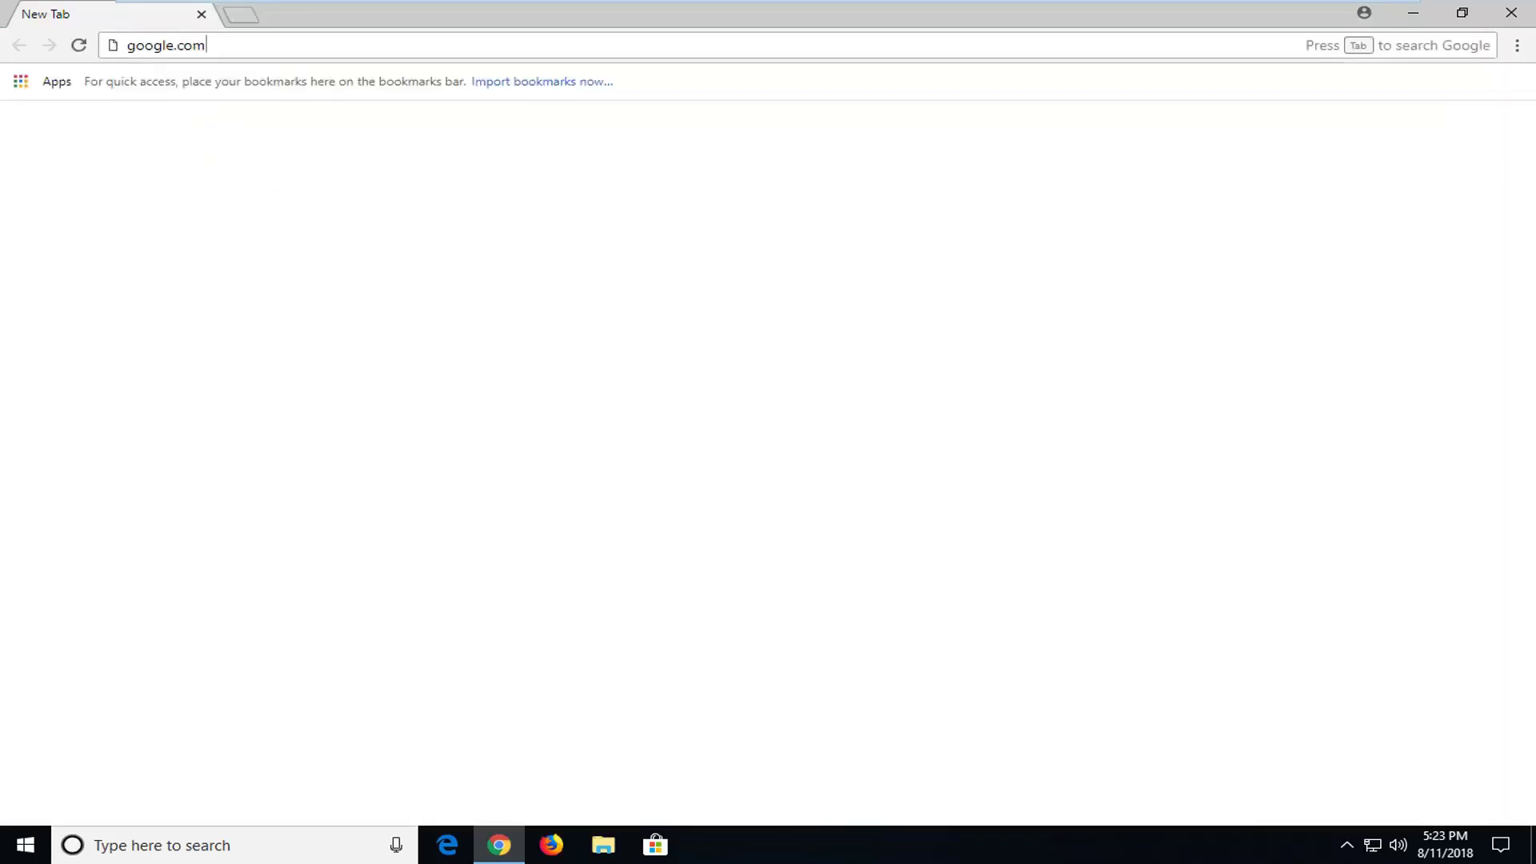
{"action": "key", "text": "Return"}
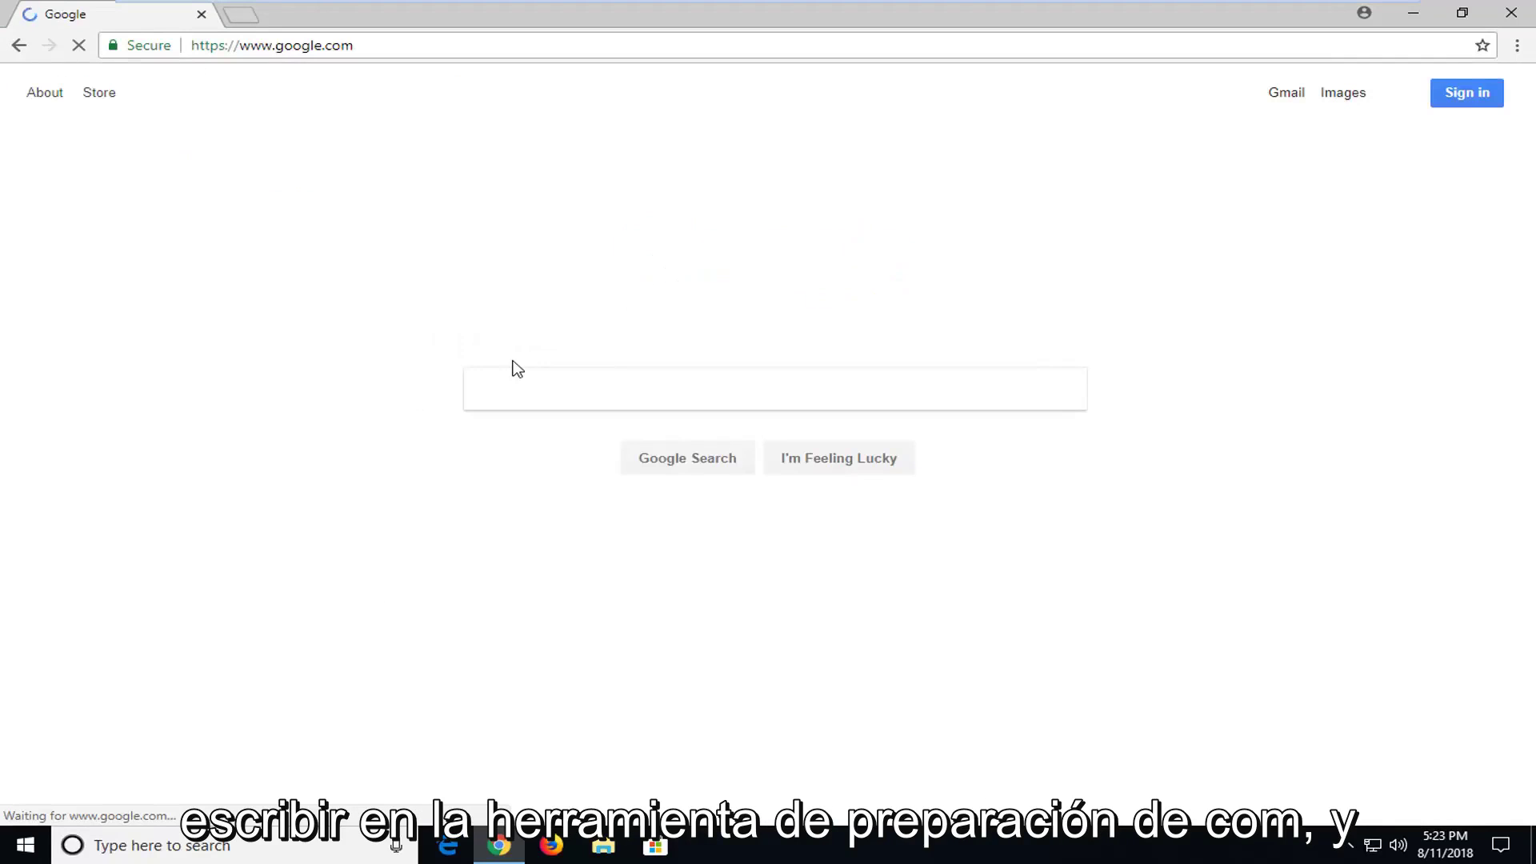
Search Google for "tweaking.com repair tool".
{"action": "type", "text": "t"}
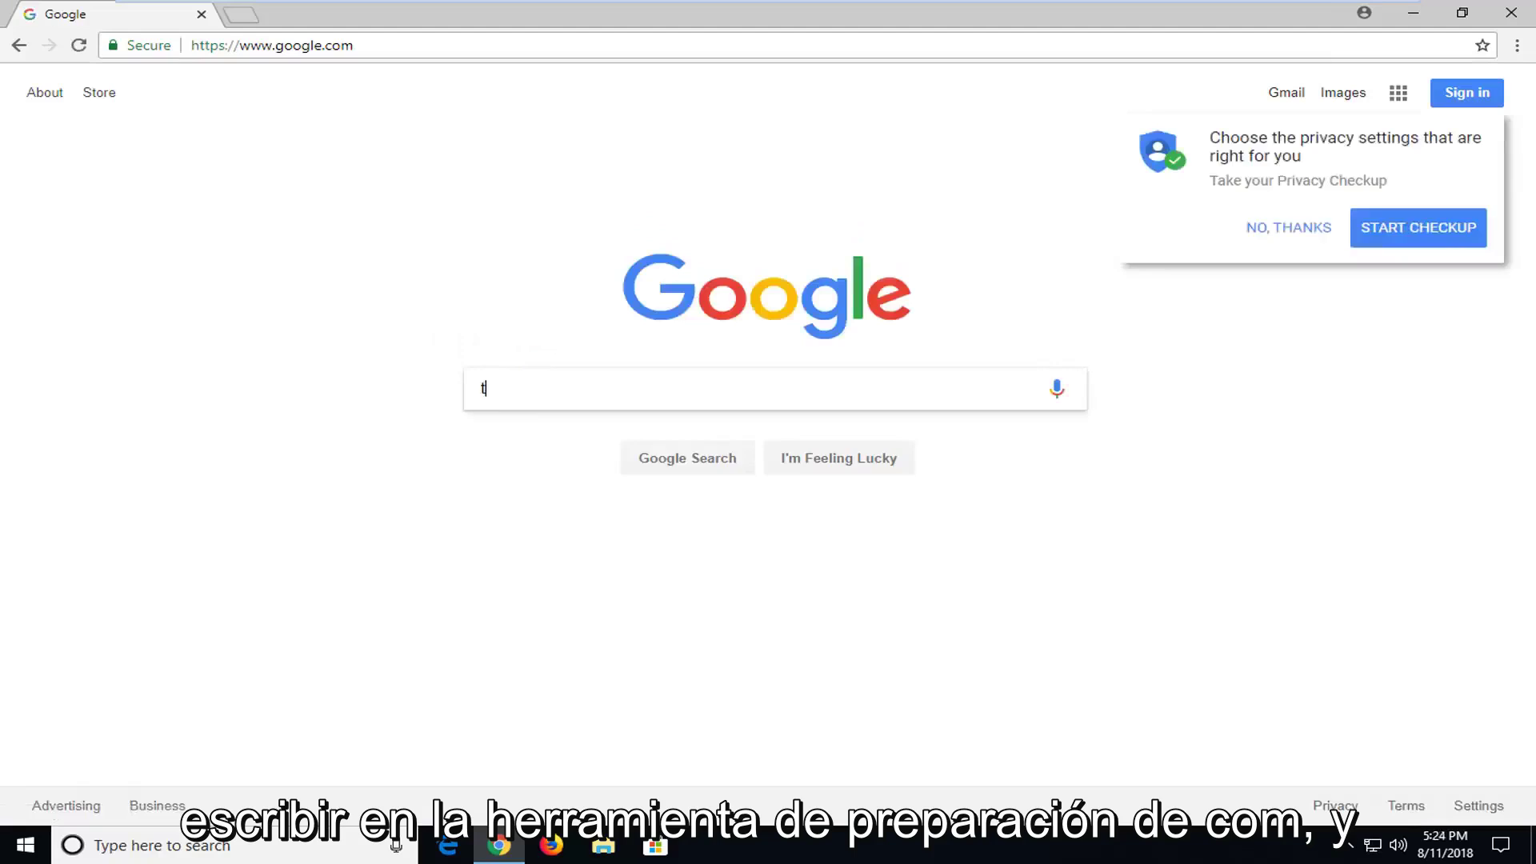
{"action": "type", "text": "weaking.com"}
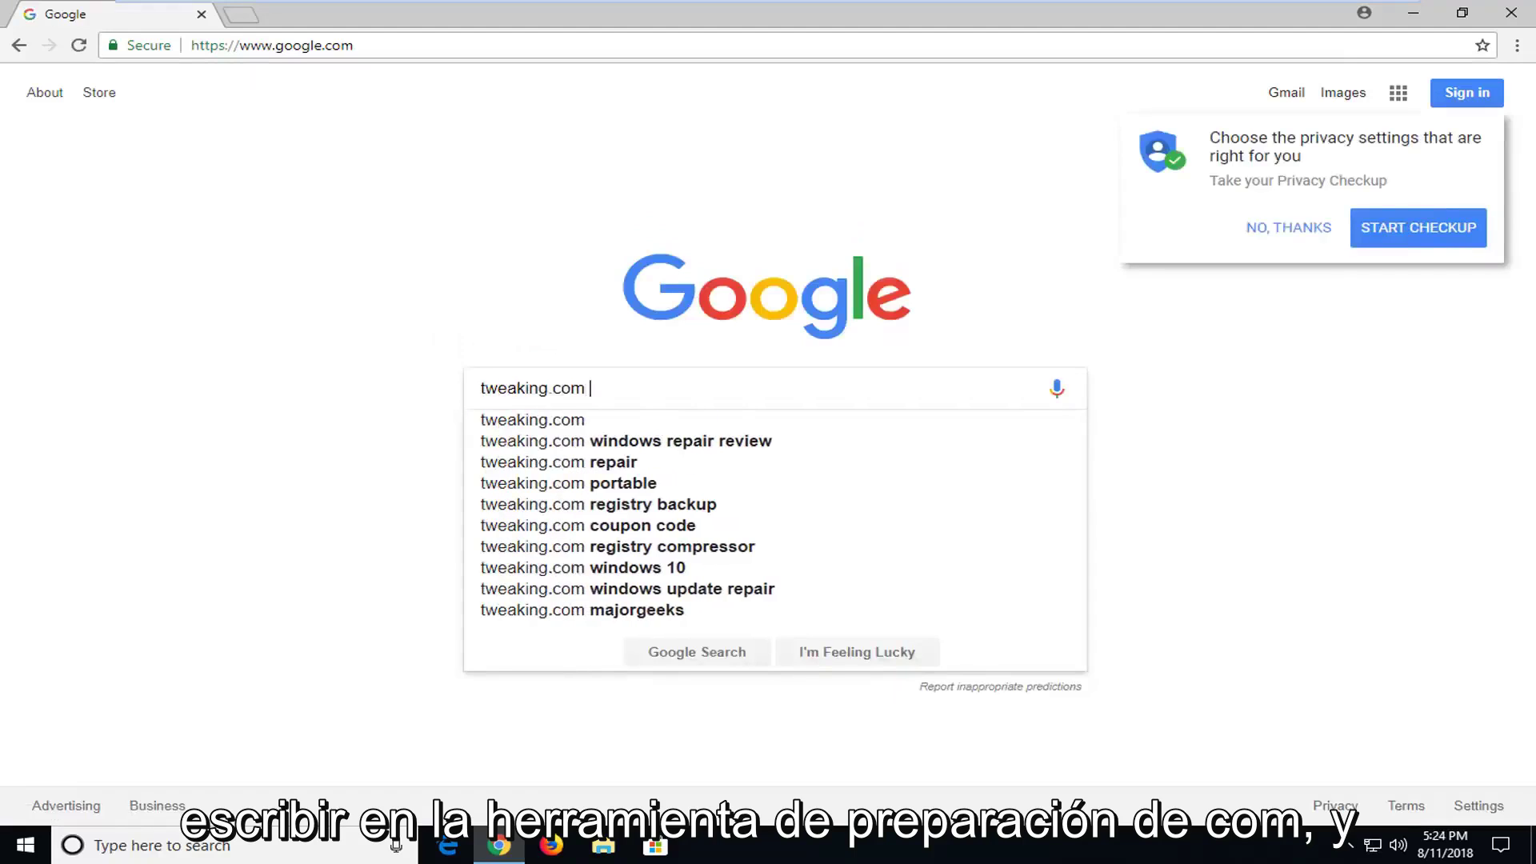
{"action": "type", "text": " repair tool"}
{"action": "key", "text": "Return"}
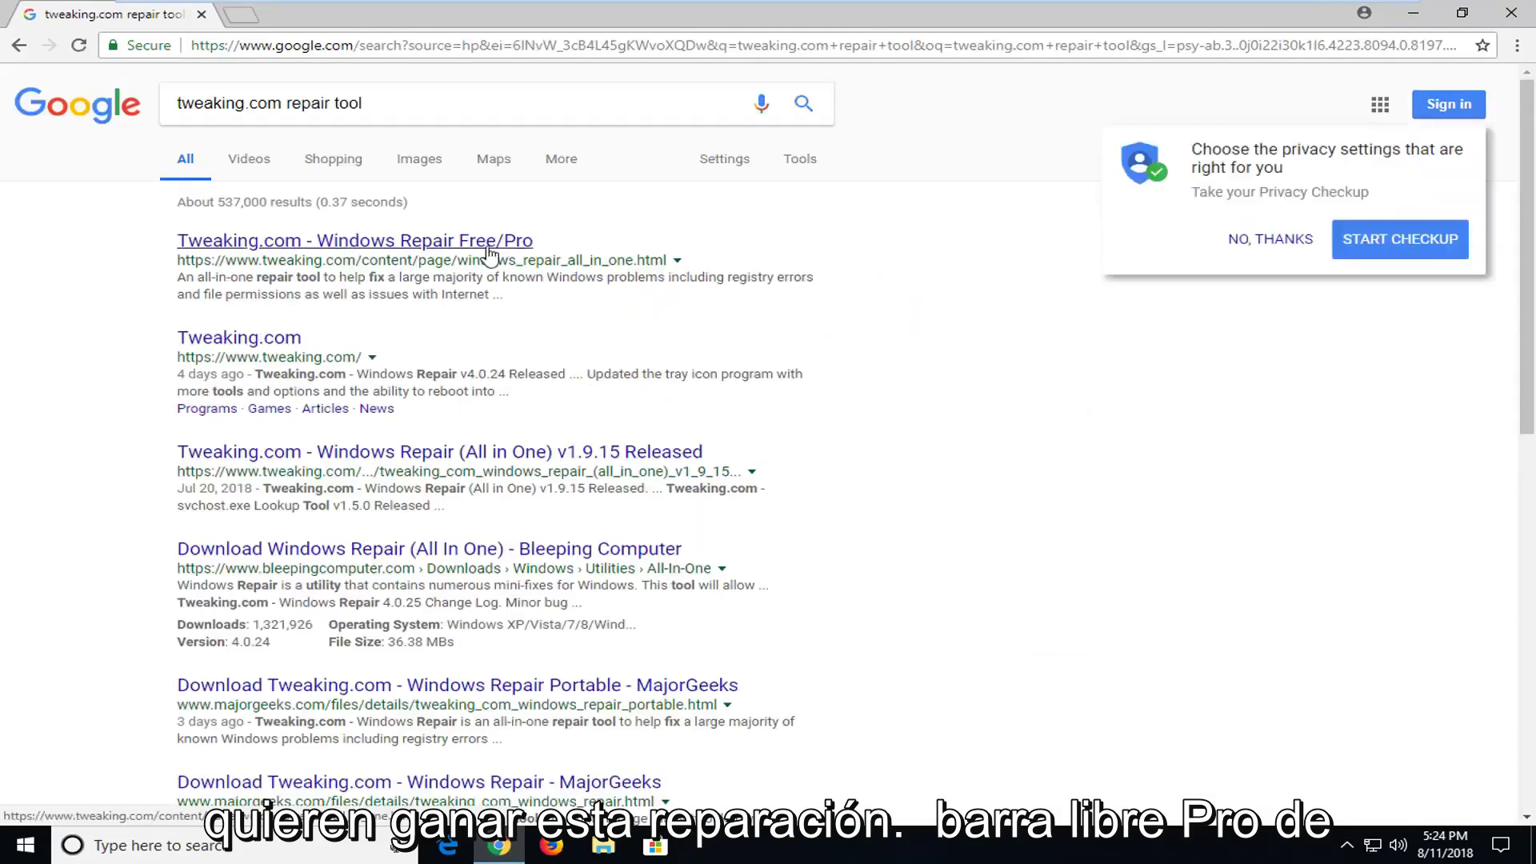
Open the Tweaking.com - Windows Repair Free/Pro result and download the installer version through its Direct Download link.
{"action": "left_click", "coordinate": [410, 251]}
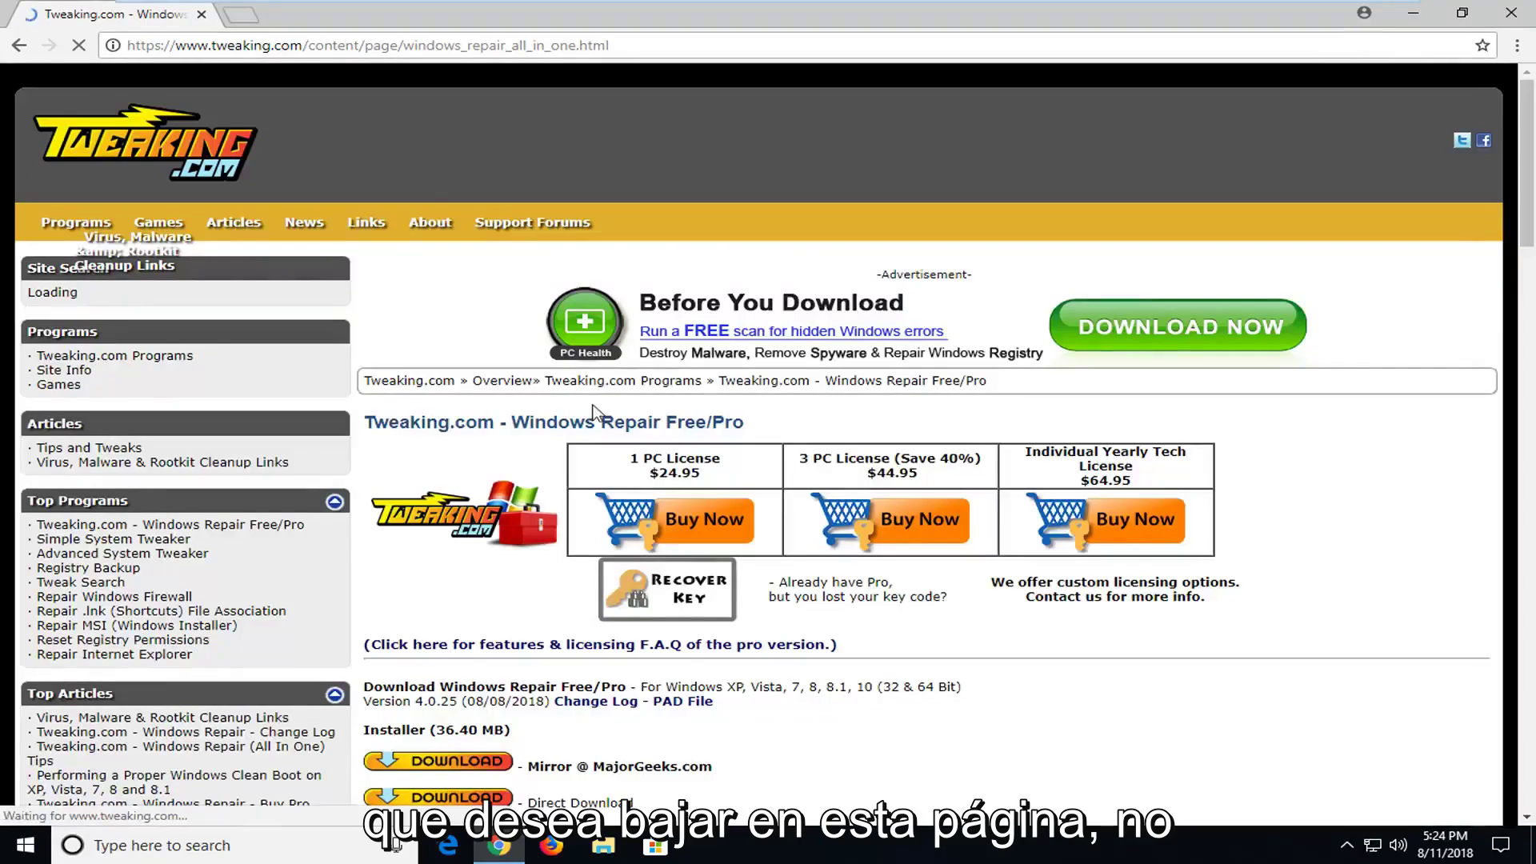
{"action": "scroll", "coordinate": [914, 369], "scroll_direction": "down", "scroll_amount": 1}
{"action": "scroll", "coordinate": [914, 369], "scroll_direction": "down", "scroll_amount": 1}
{"action": "scroll", "coordinate": [450, 470], "scroll_direction": "down", "scroll_amount": 1}
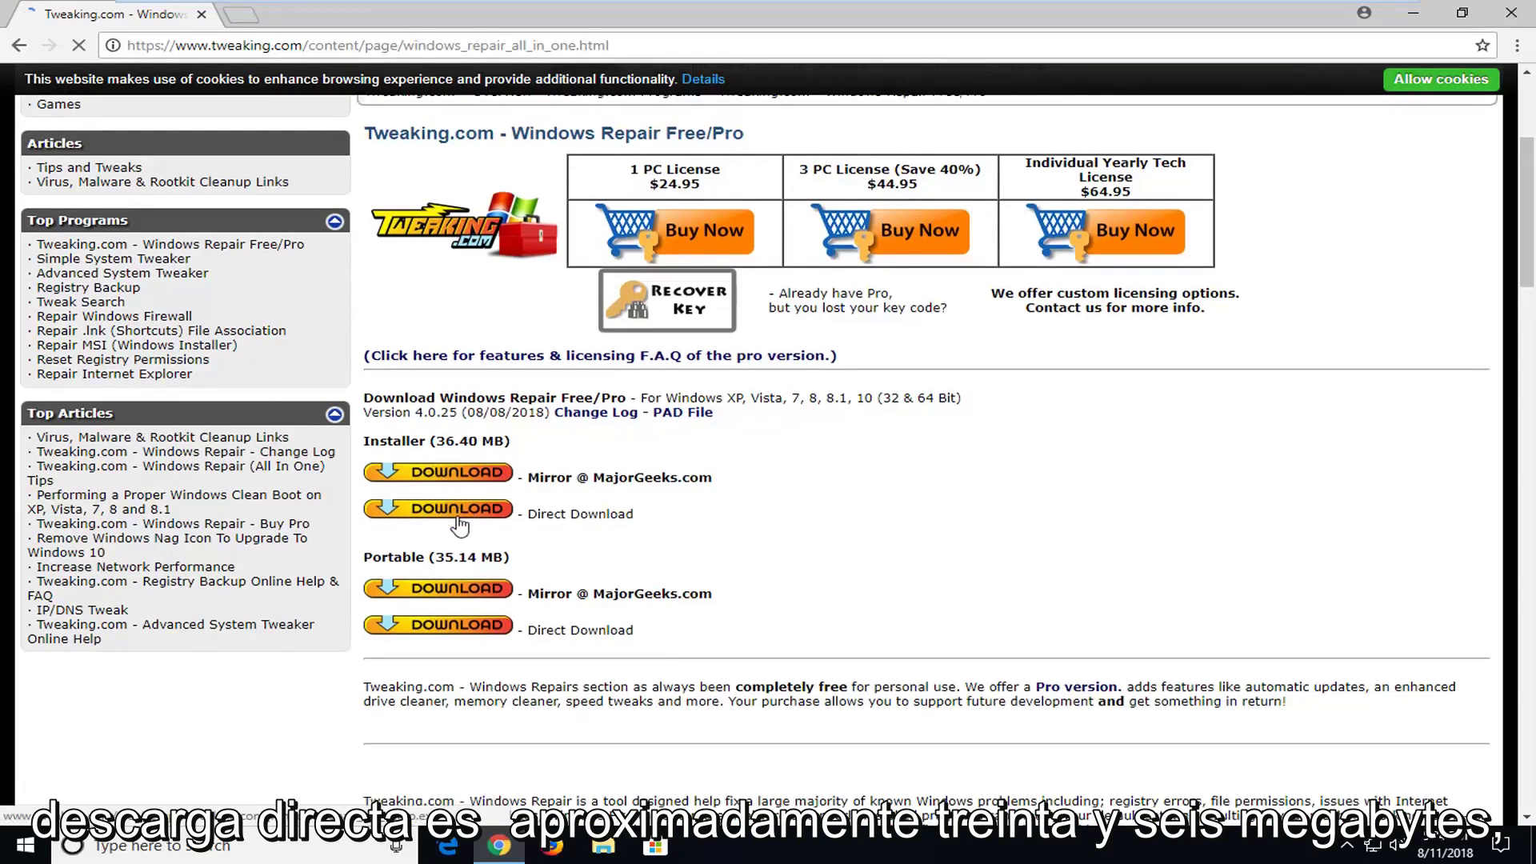
{"action": "left_click", "coordinate": [459, 519]}
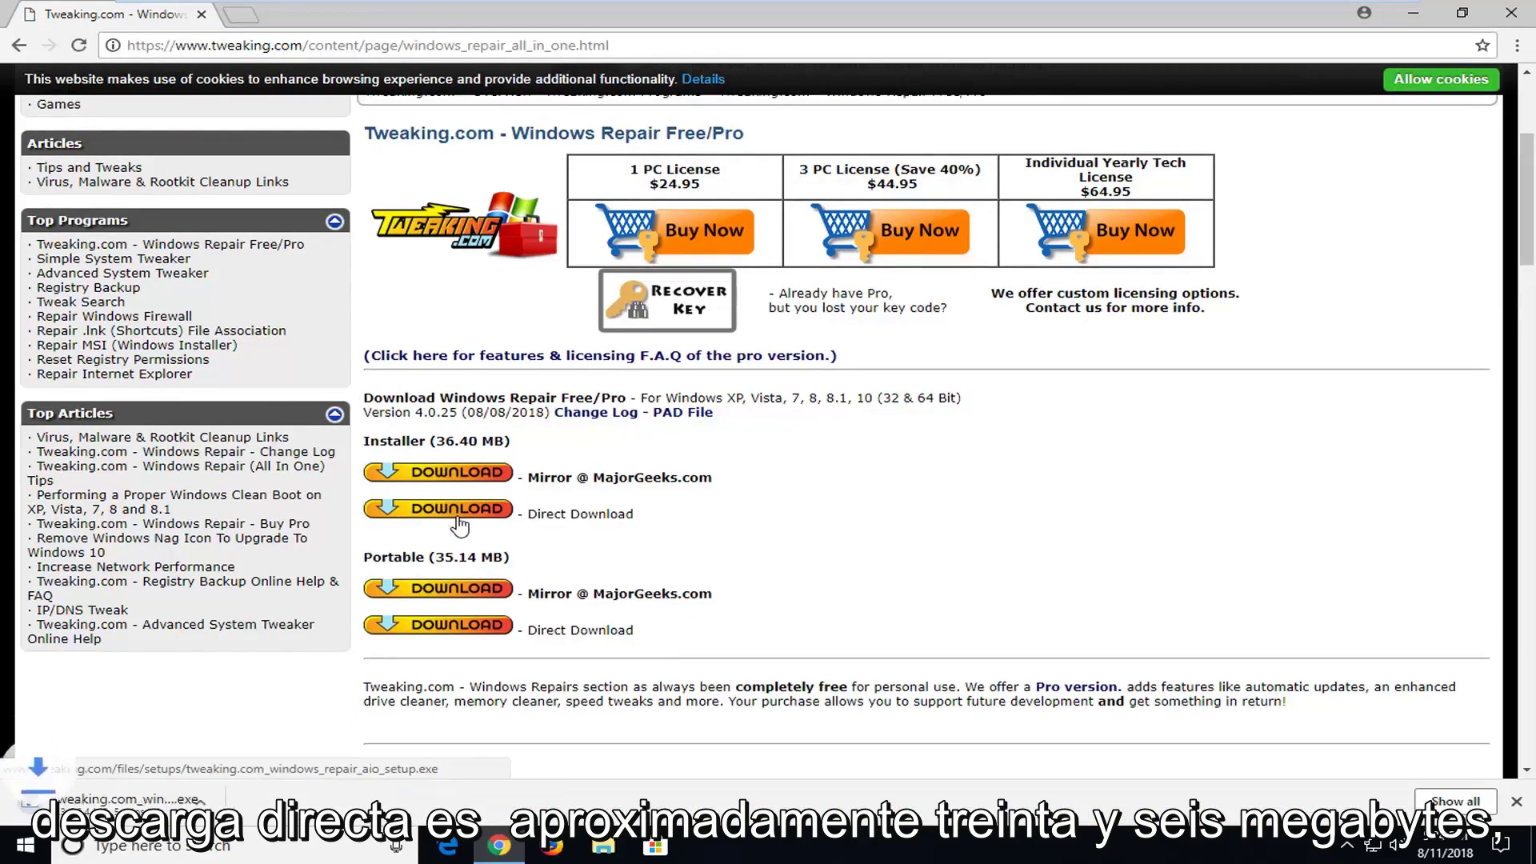
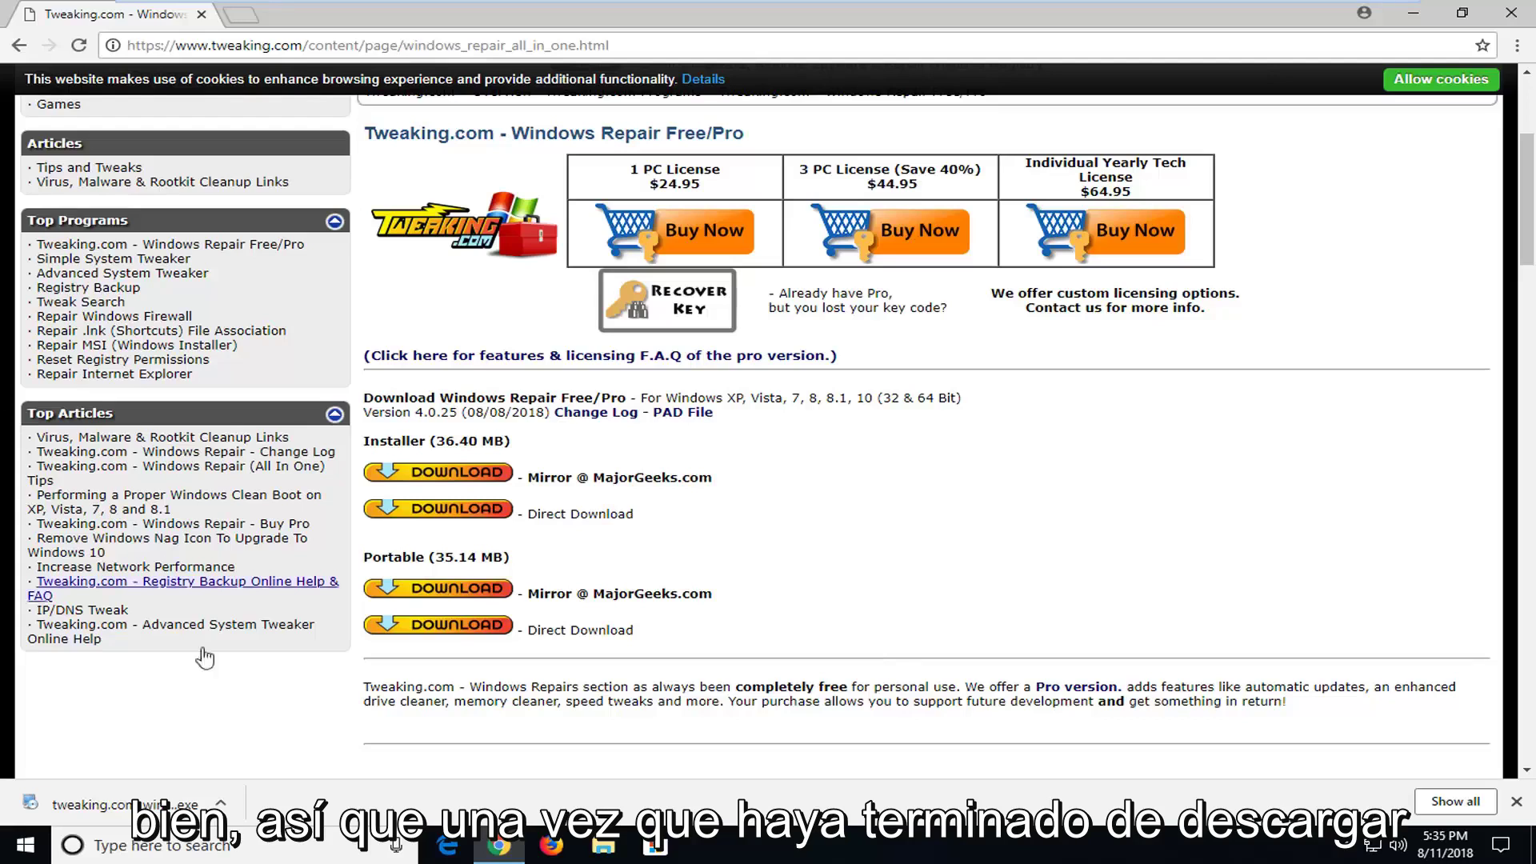
Install Tweaking.com - Windows Repair from the downloaded setup file with the default folders and options, and accept its license agreement.
{"action": "left_click", "coordinate": [141, 805]}
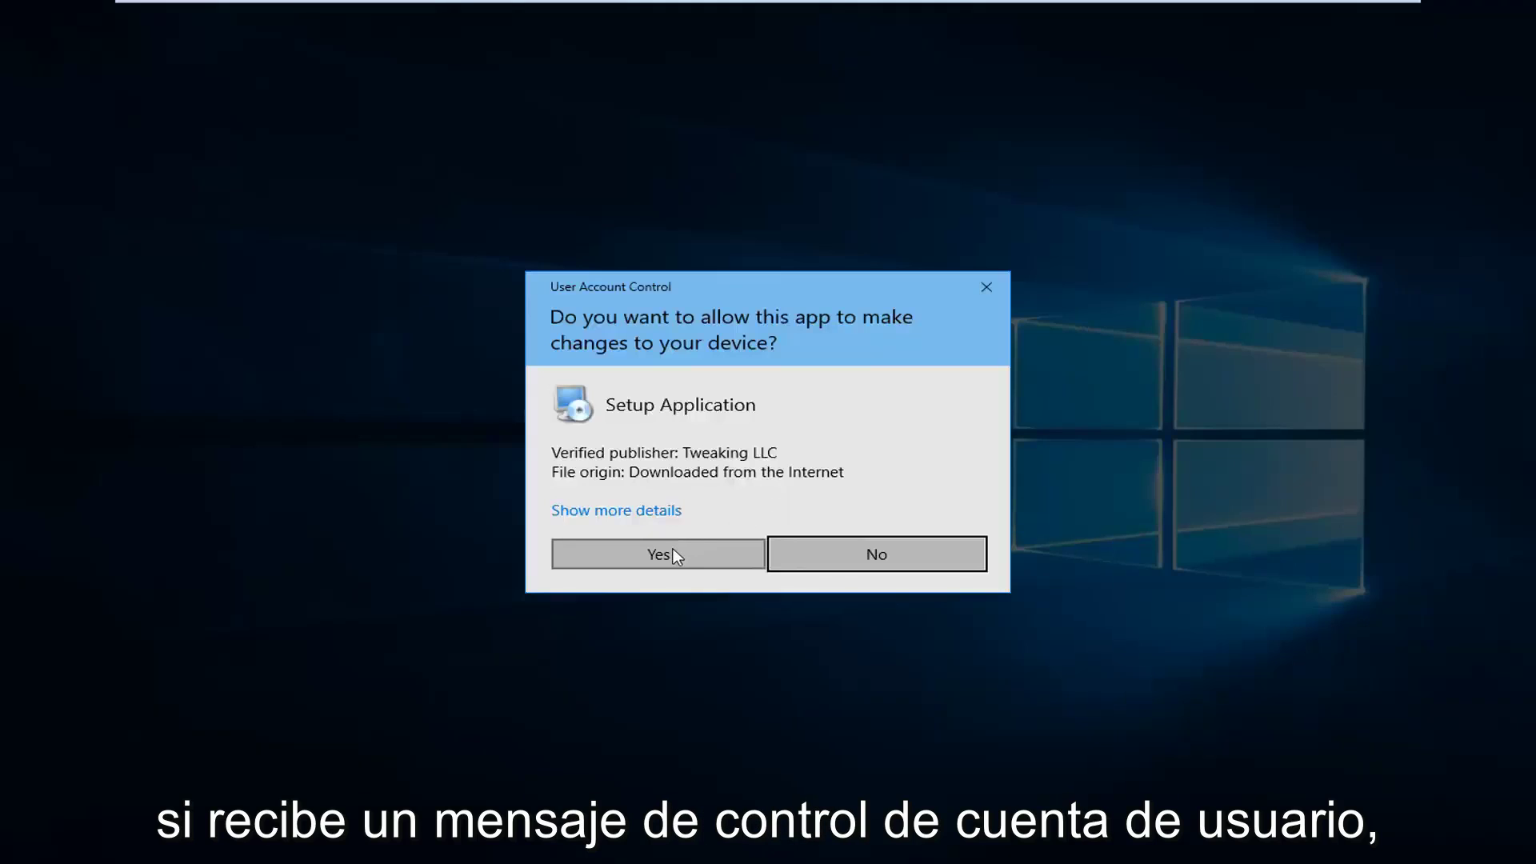
{"action": "left_click", "coordinate": [675, 555]}
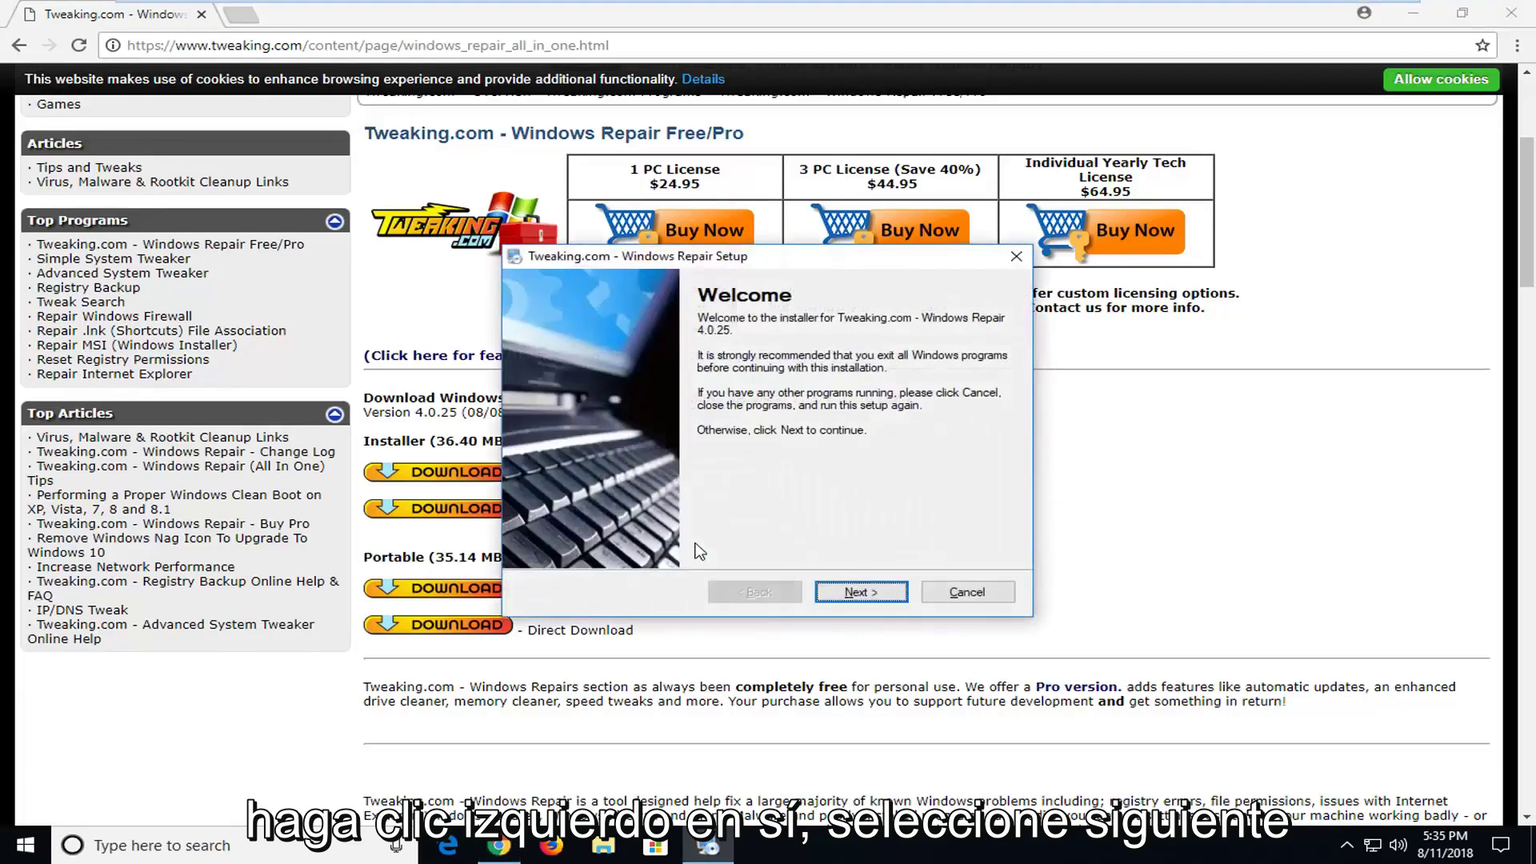
{"action": "left_click", "coordinate": [899, 600]}
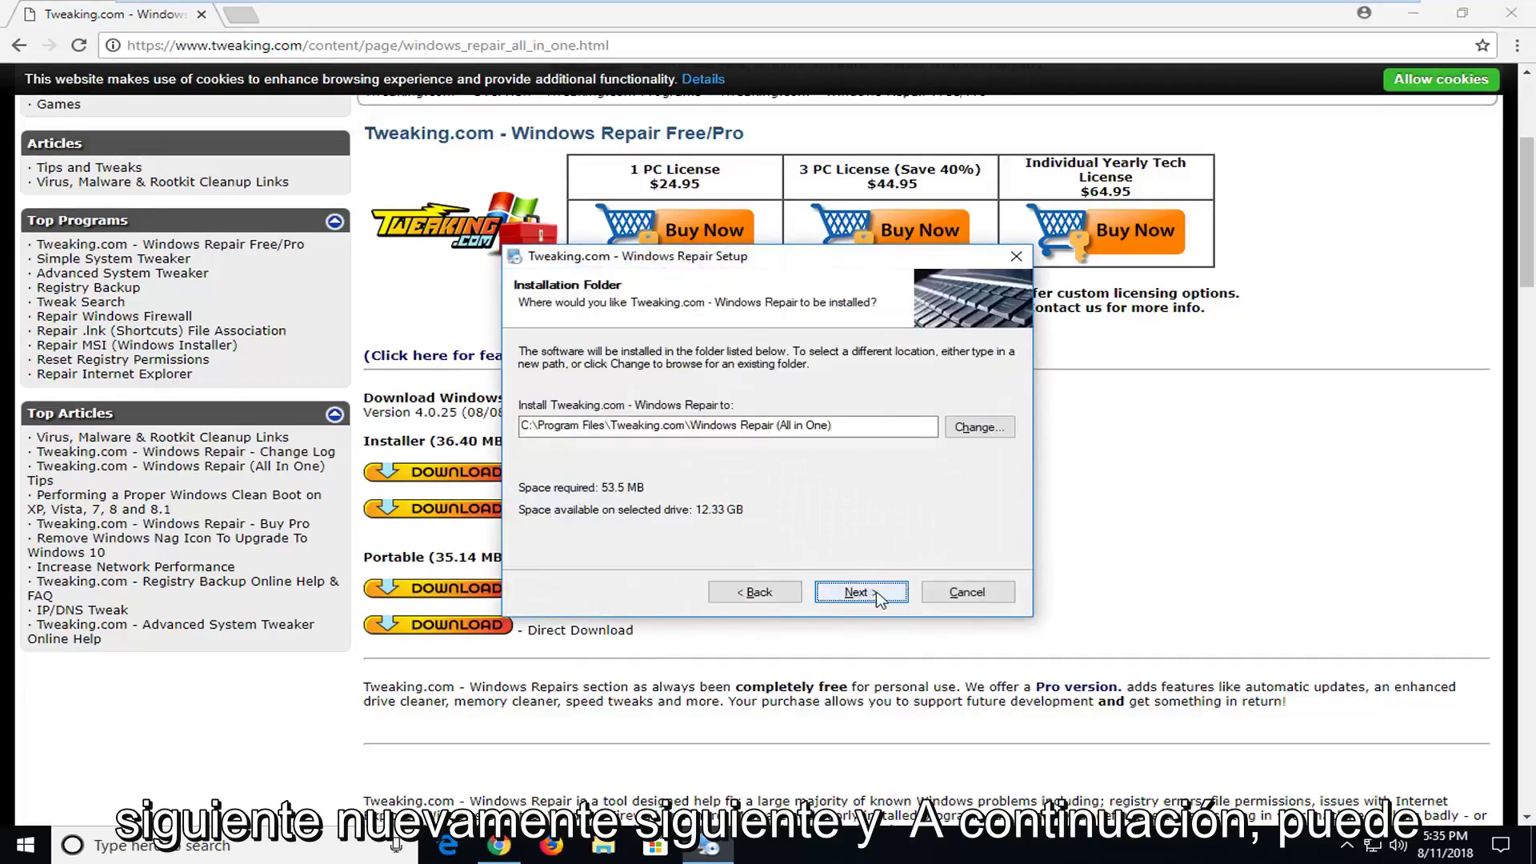
{"action": "left_click", "coordinate": [878, 596]}
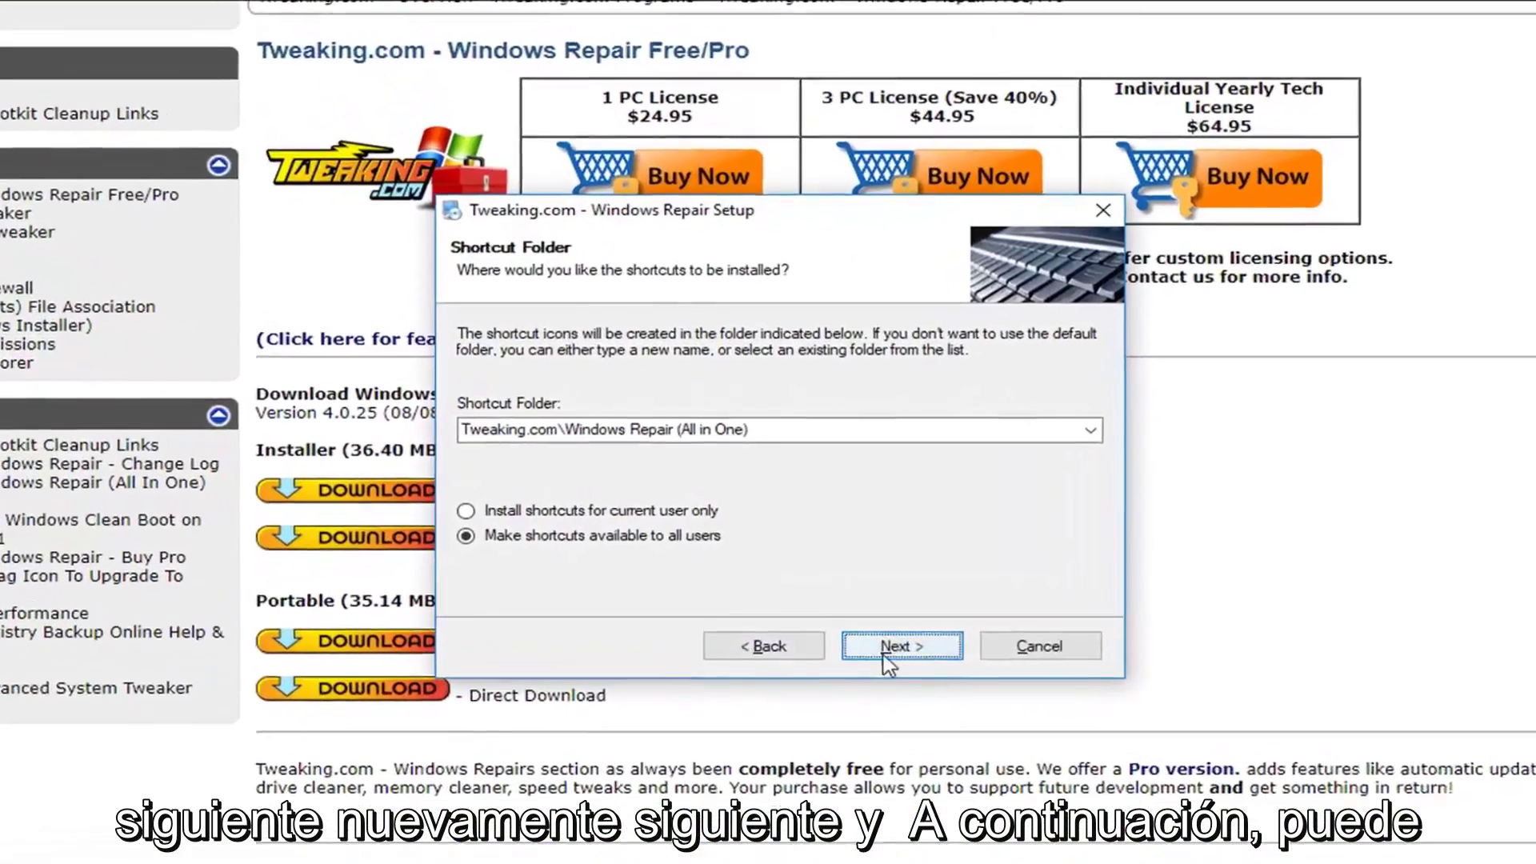
{"action": "left_click", "coordinate": [874, 597]}
{"action": "left_click", "coordinate": [902, 680]}
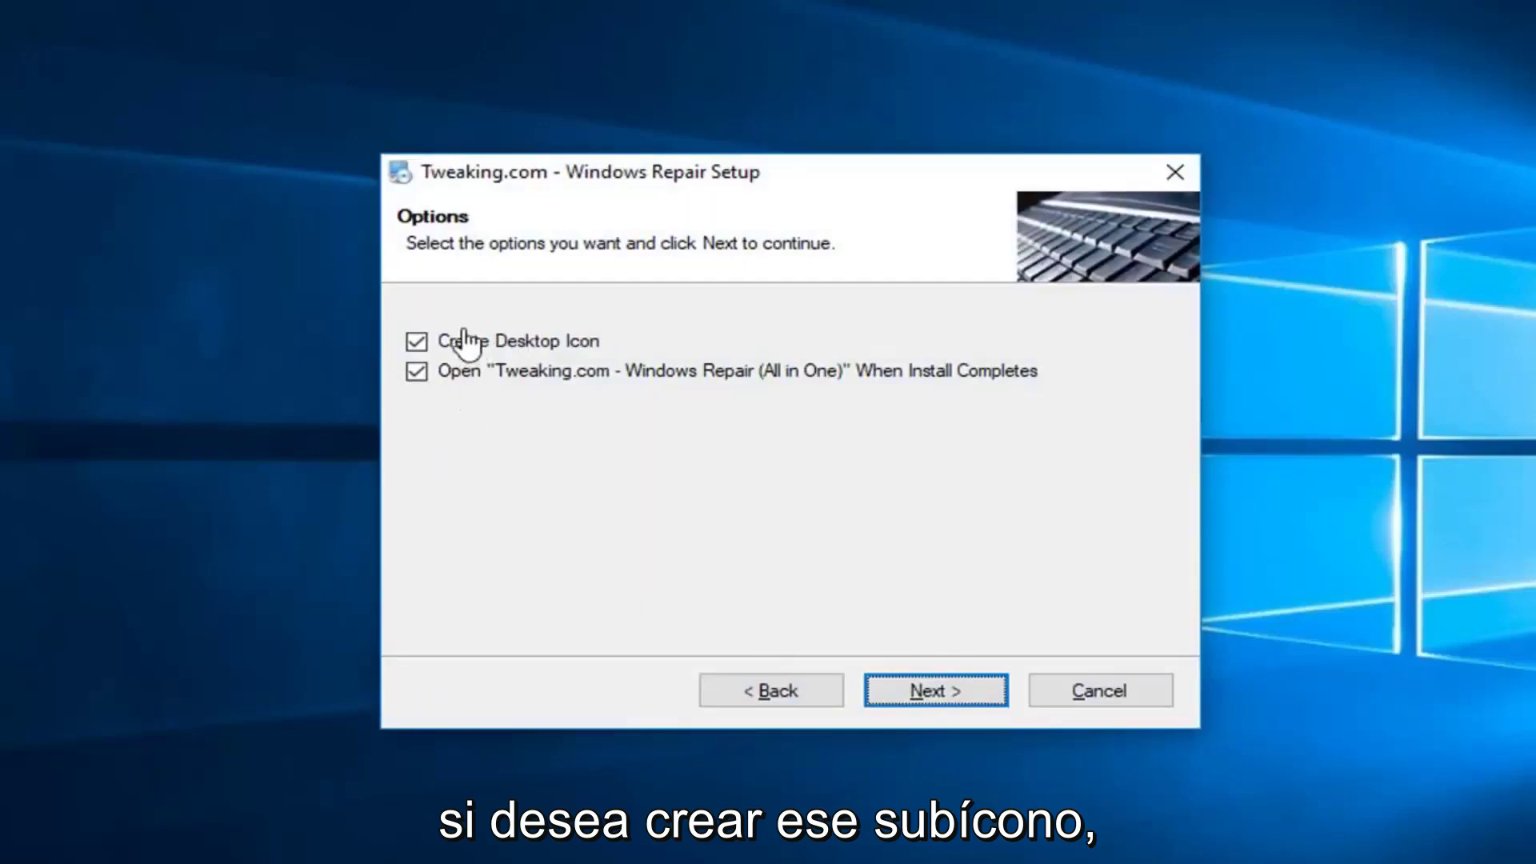
{"action": "left_click", "coordinate": [914, 690]}
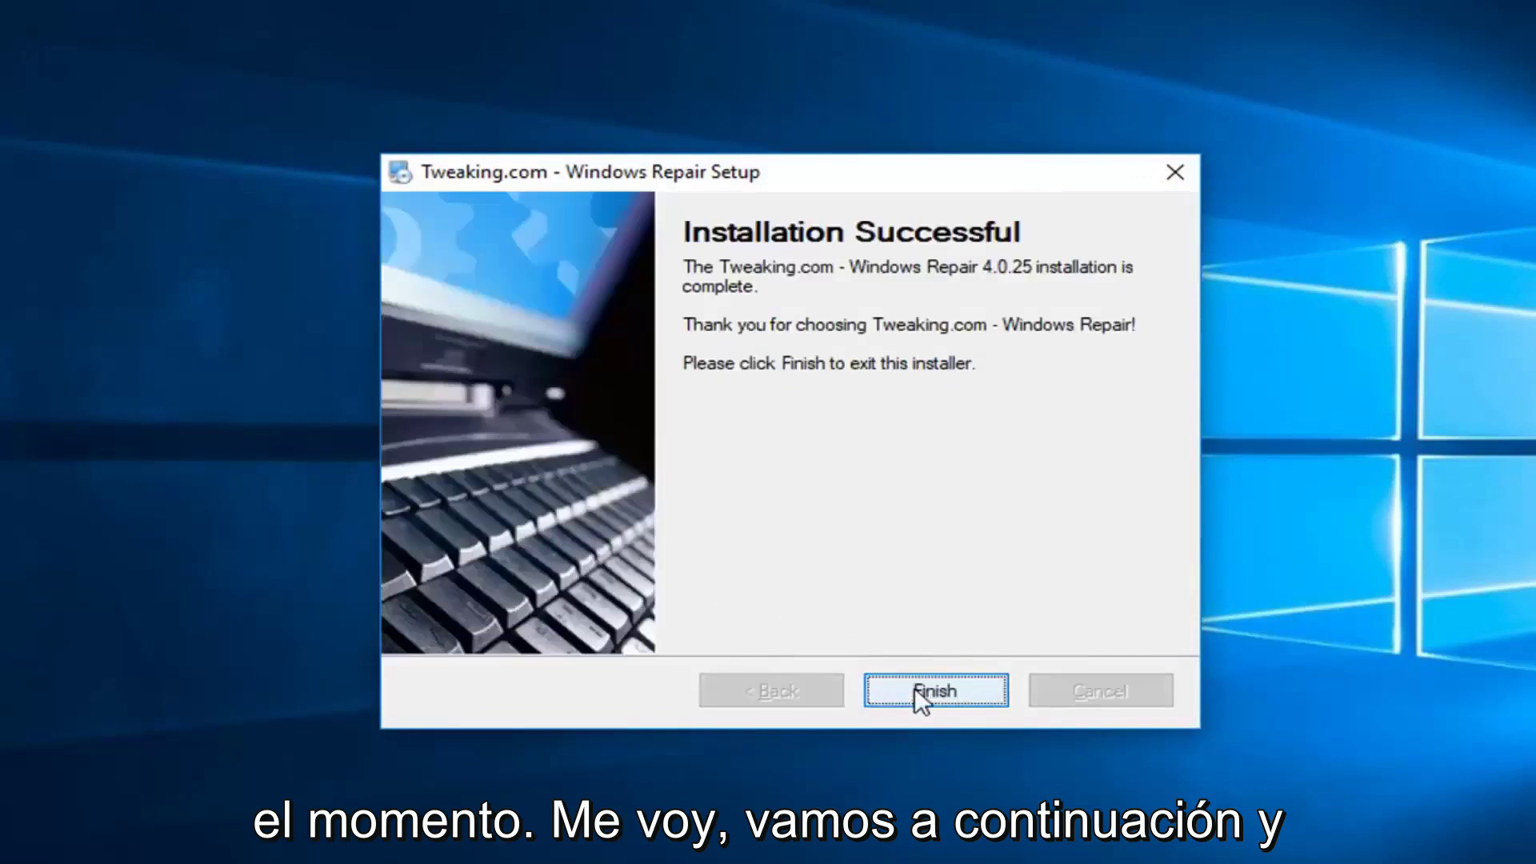
{"action": "left_click", "coordinate": [915, 690]}
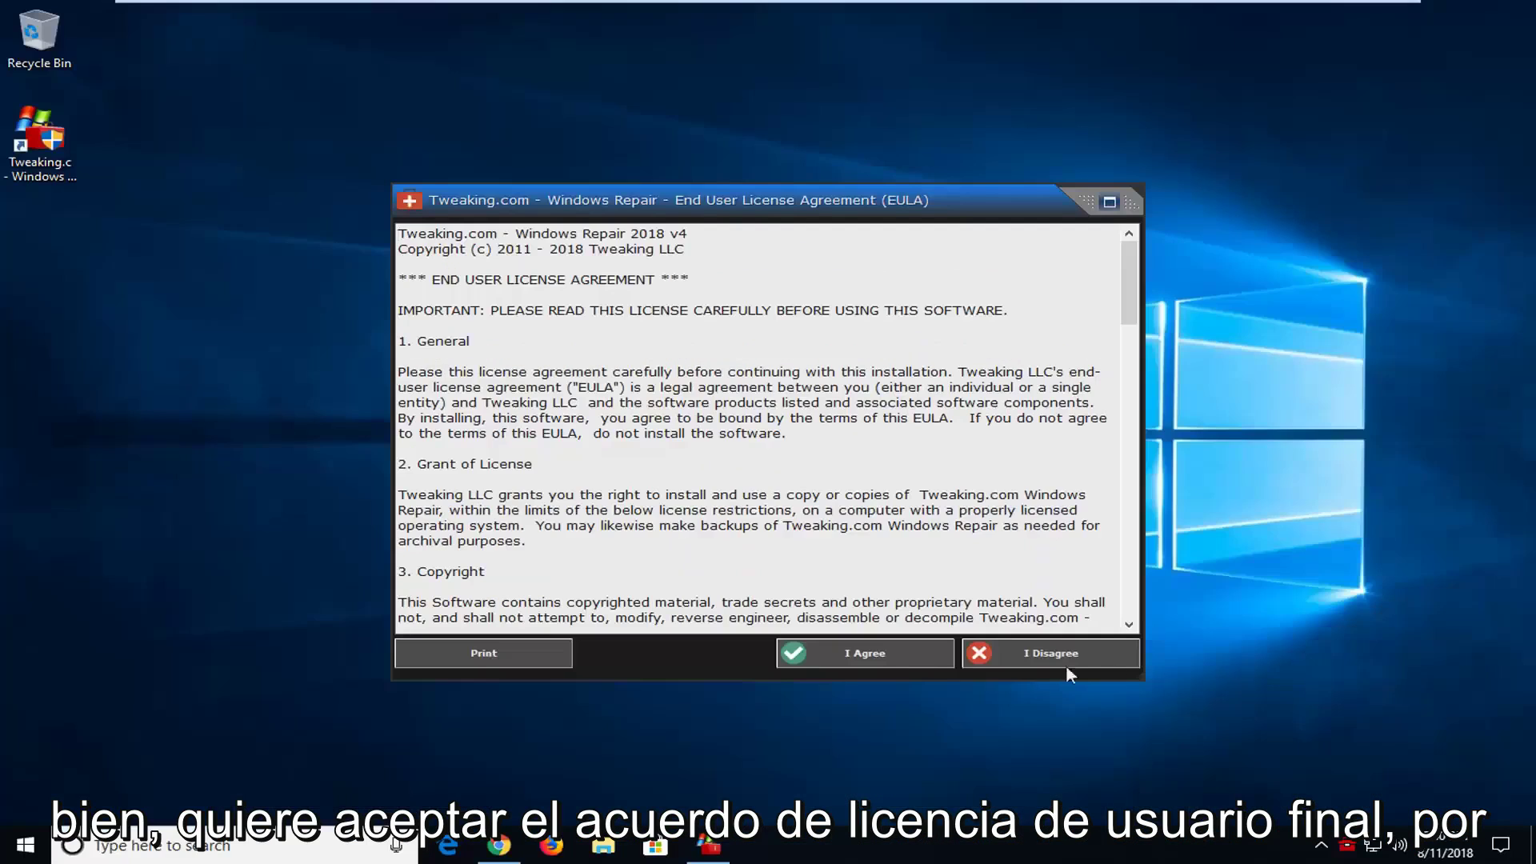
{"action": "left_click", "coordinate": [856, 654]}
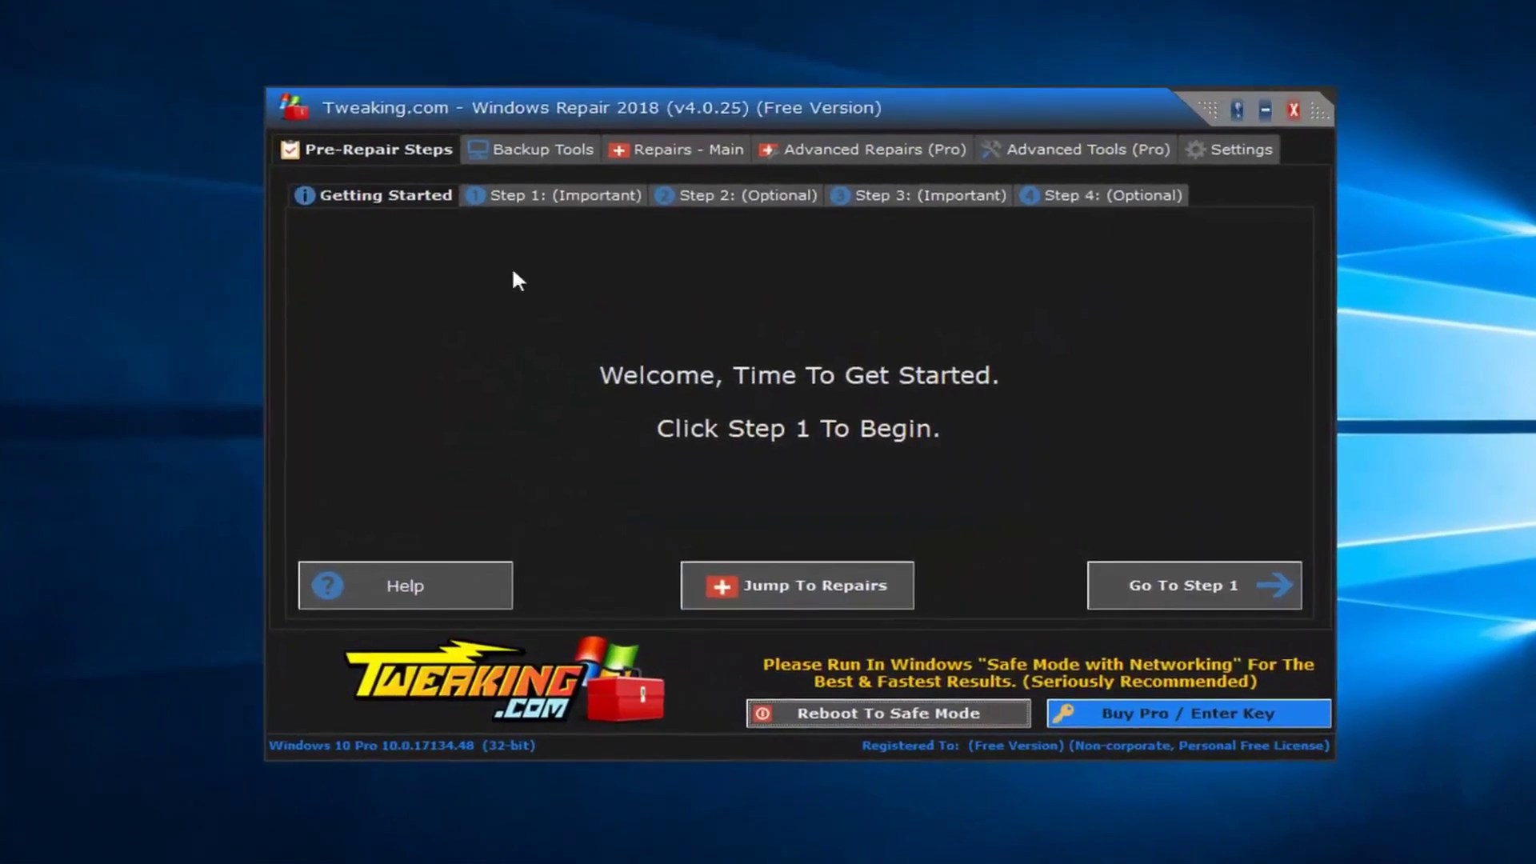
Open the full repairs list from the main repairs section and dismiss the Safe Mode warning by accepting the risks.
{"action": "left_click", "coordinate": [640, 149]}
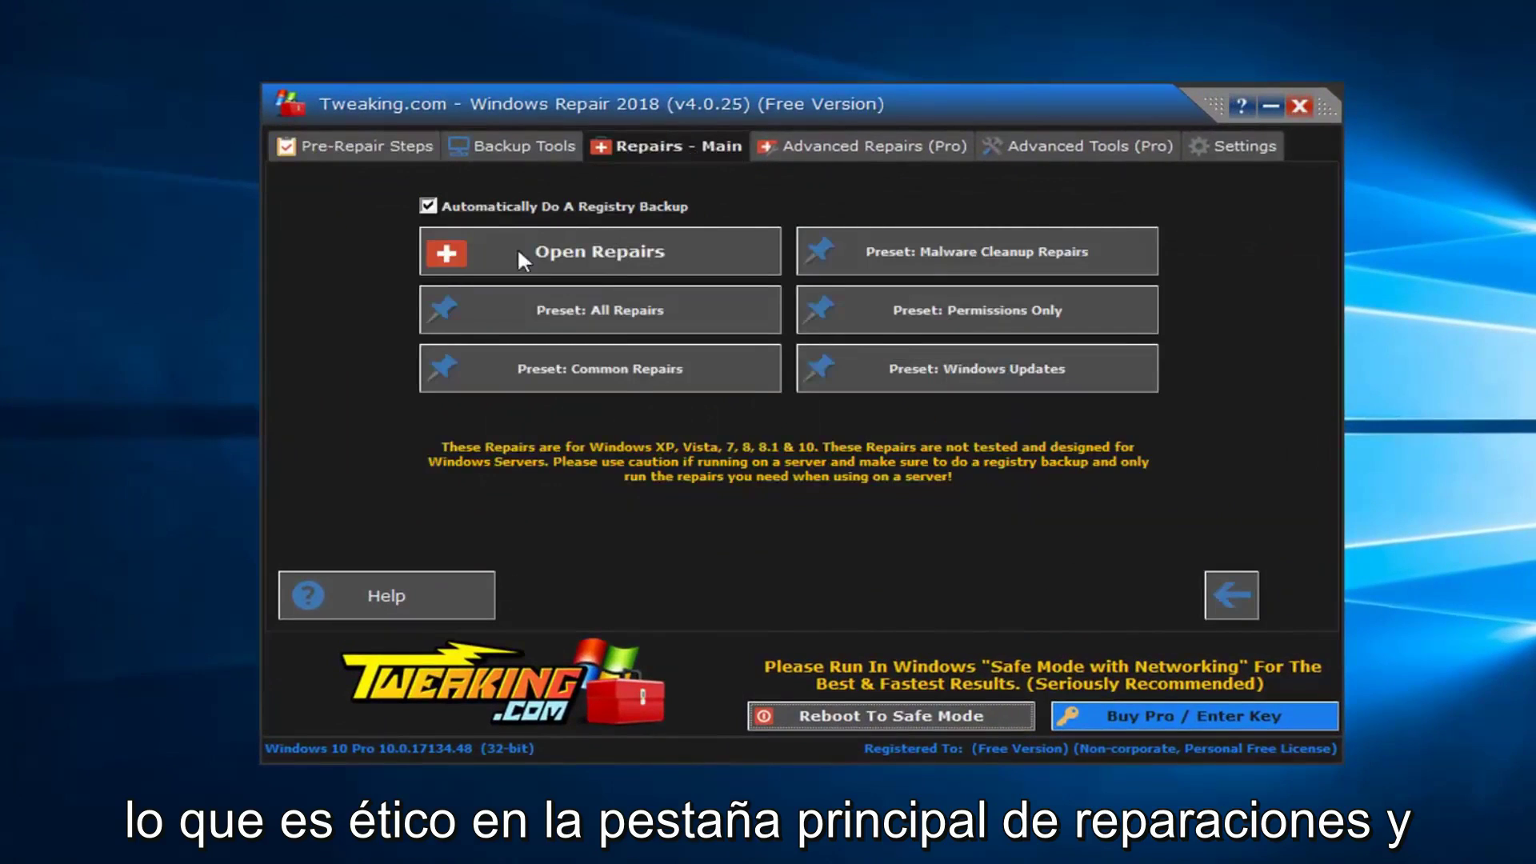
{"action": "left_click", "coordinate": [573, 244]}
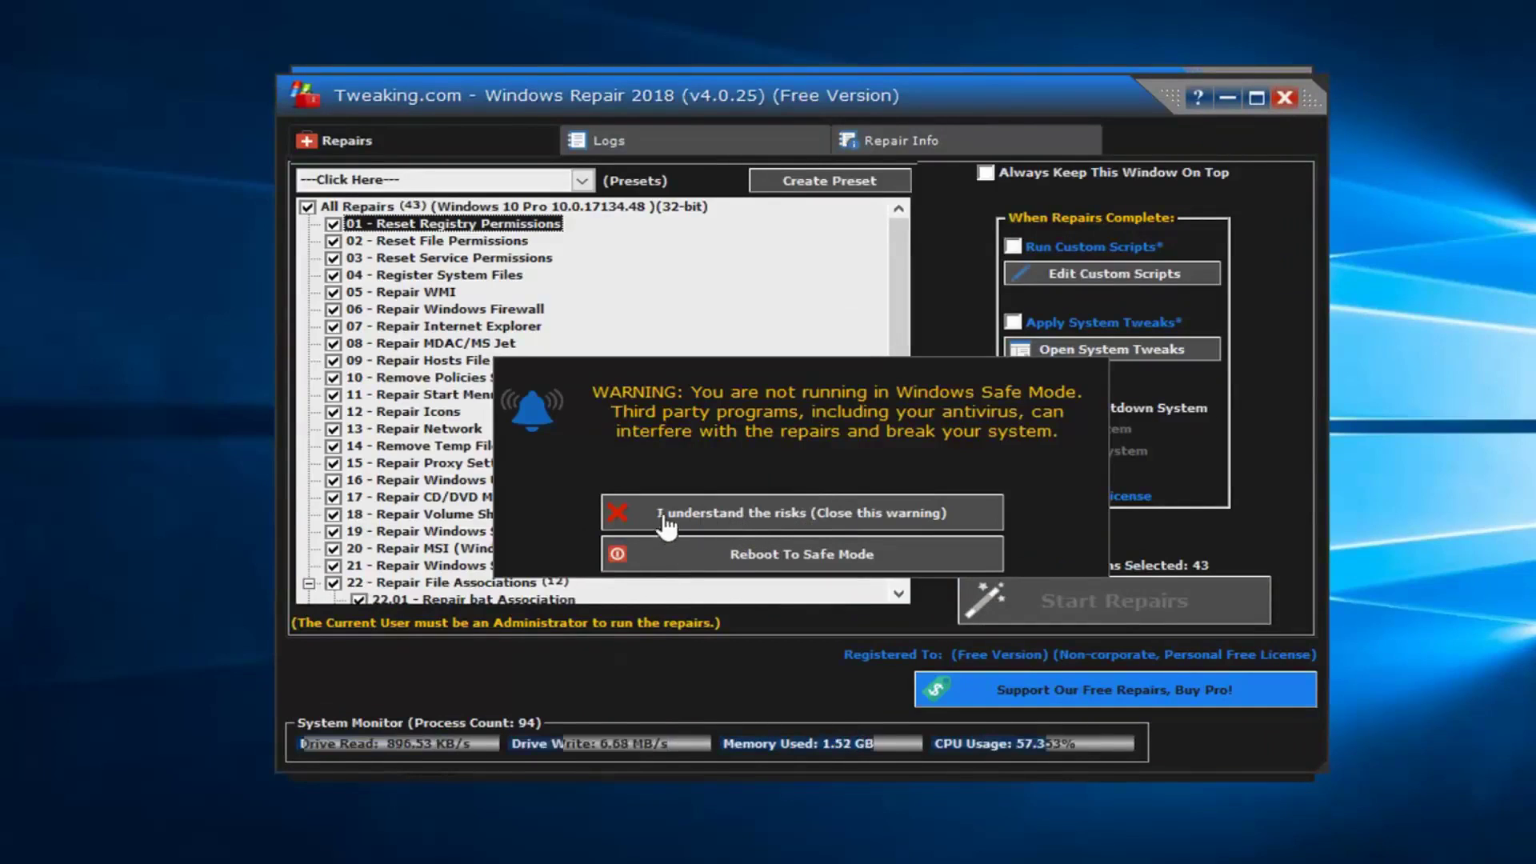
{"action": "left_click", "coordinate": [752, 516]}
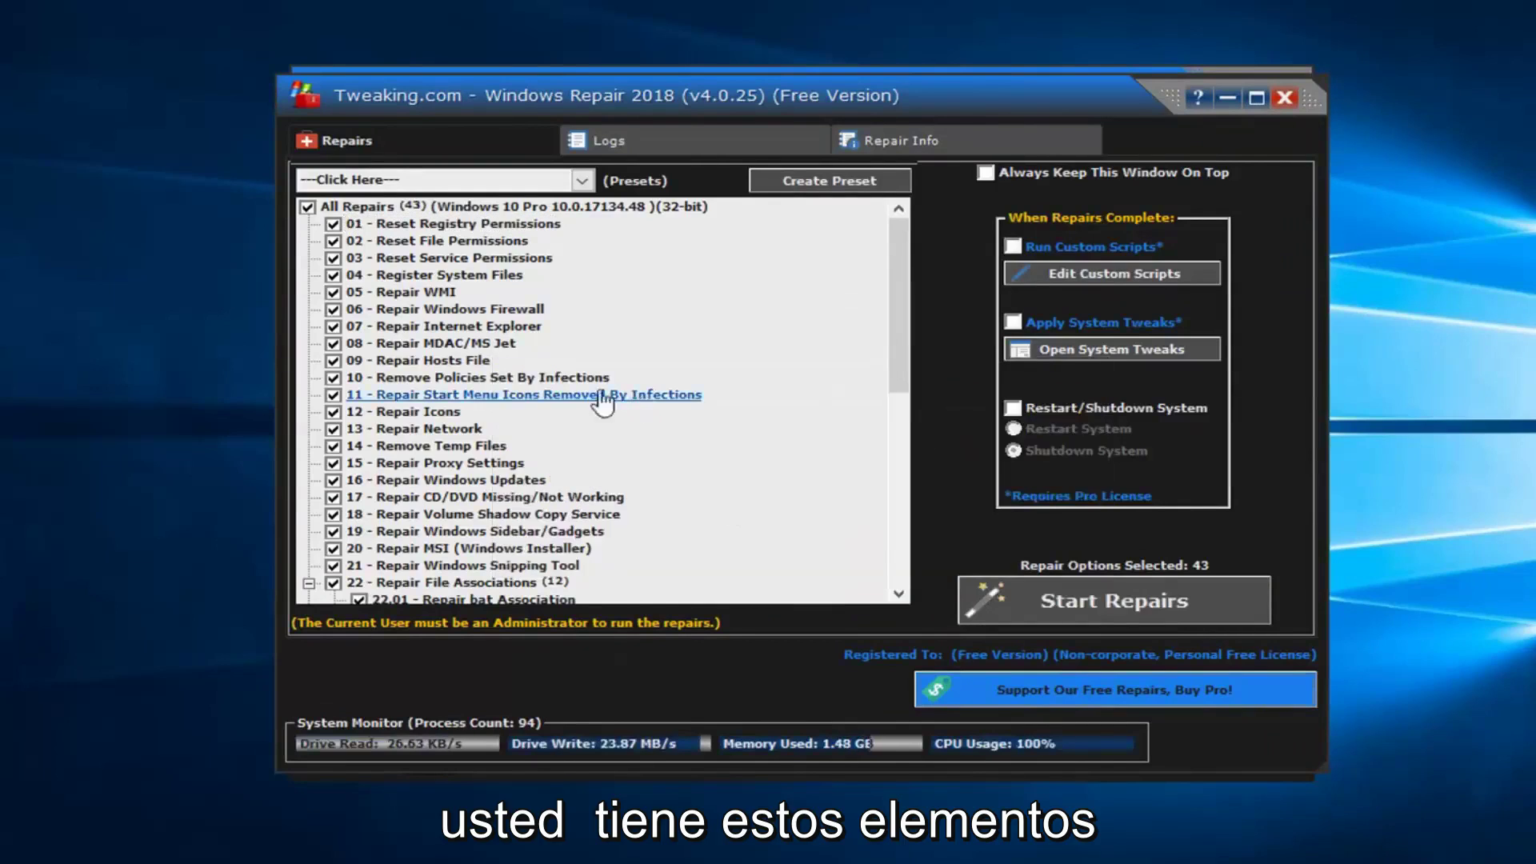
Review the list of repairs and start them with the preselected options.
{"action": "scroll", "coordinate": [486, 433], "scroll_direction": "down", "scroll_amount": 7}
{"action": "scroll", "coordinate": [486, 433], "scroll_direction": "up", "scroll_amount": 7}
{"action": "scroll", "coordinate": [432, 480], "scroll_direction": "down", "scroll_amount": 8}
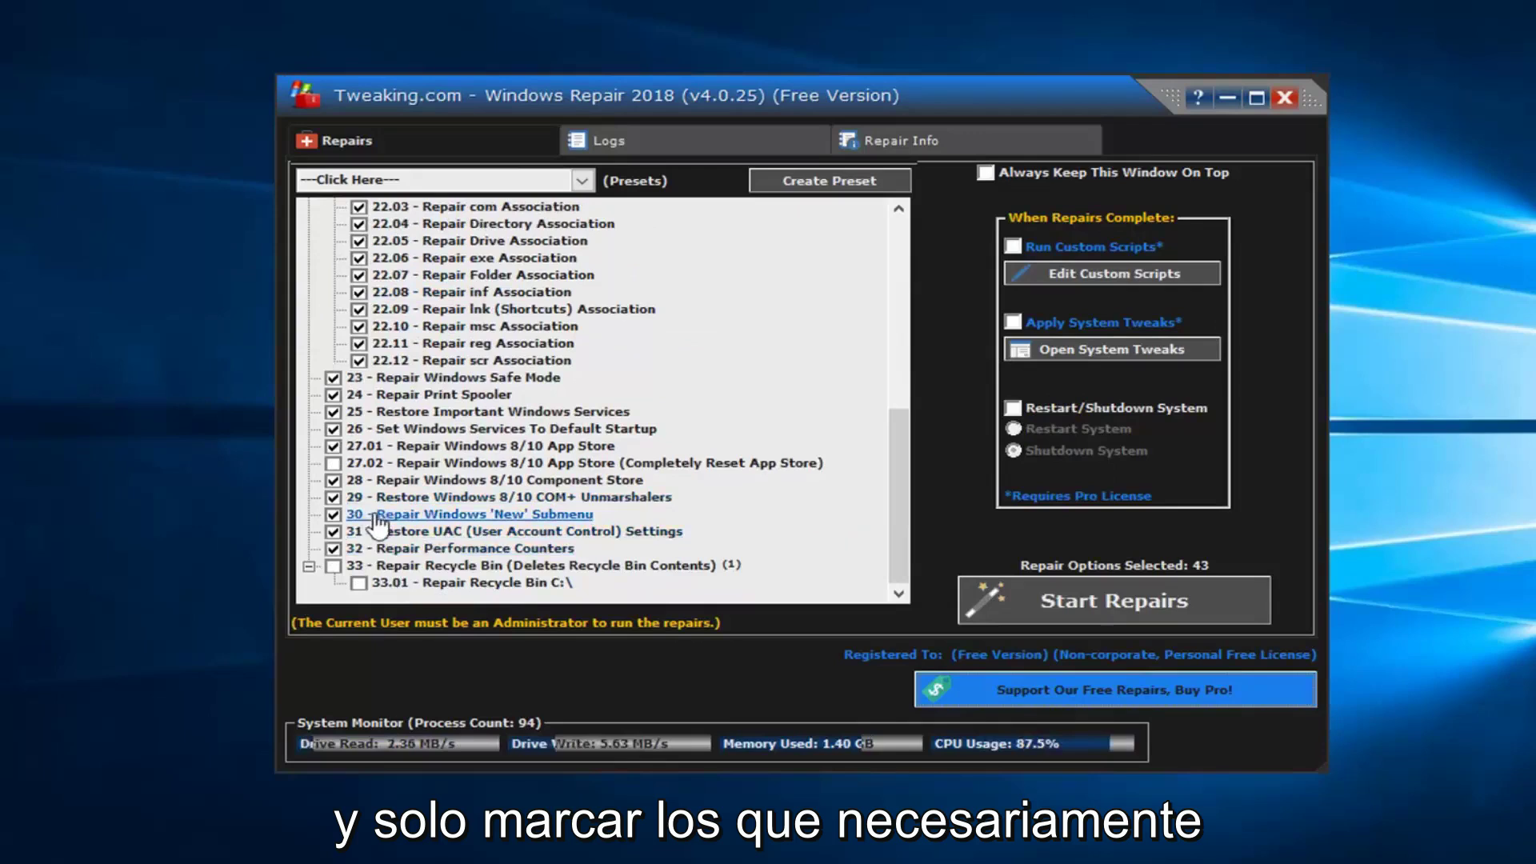
{"action": "scroll", "coordinate": [355, 536], "scroll_direction": "up", "scroll_amount": 5}
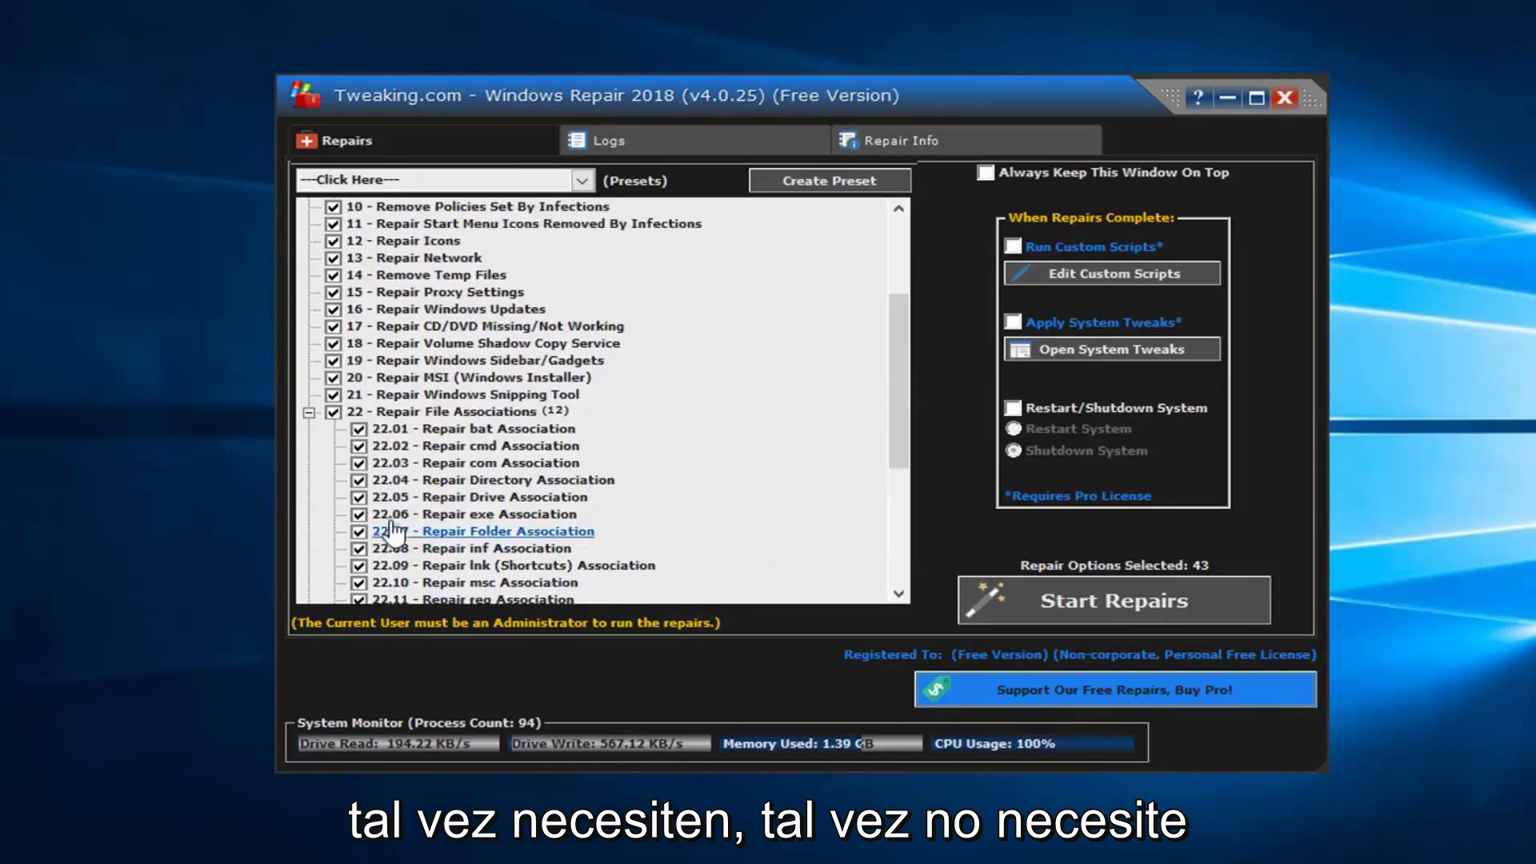
{"action": "scroll", "coordinate": [424, 352], "scroll_direction": "up", "scroll_amount": 2}
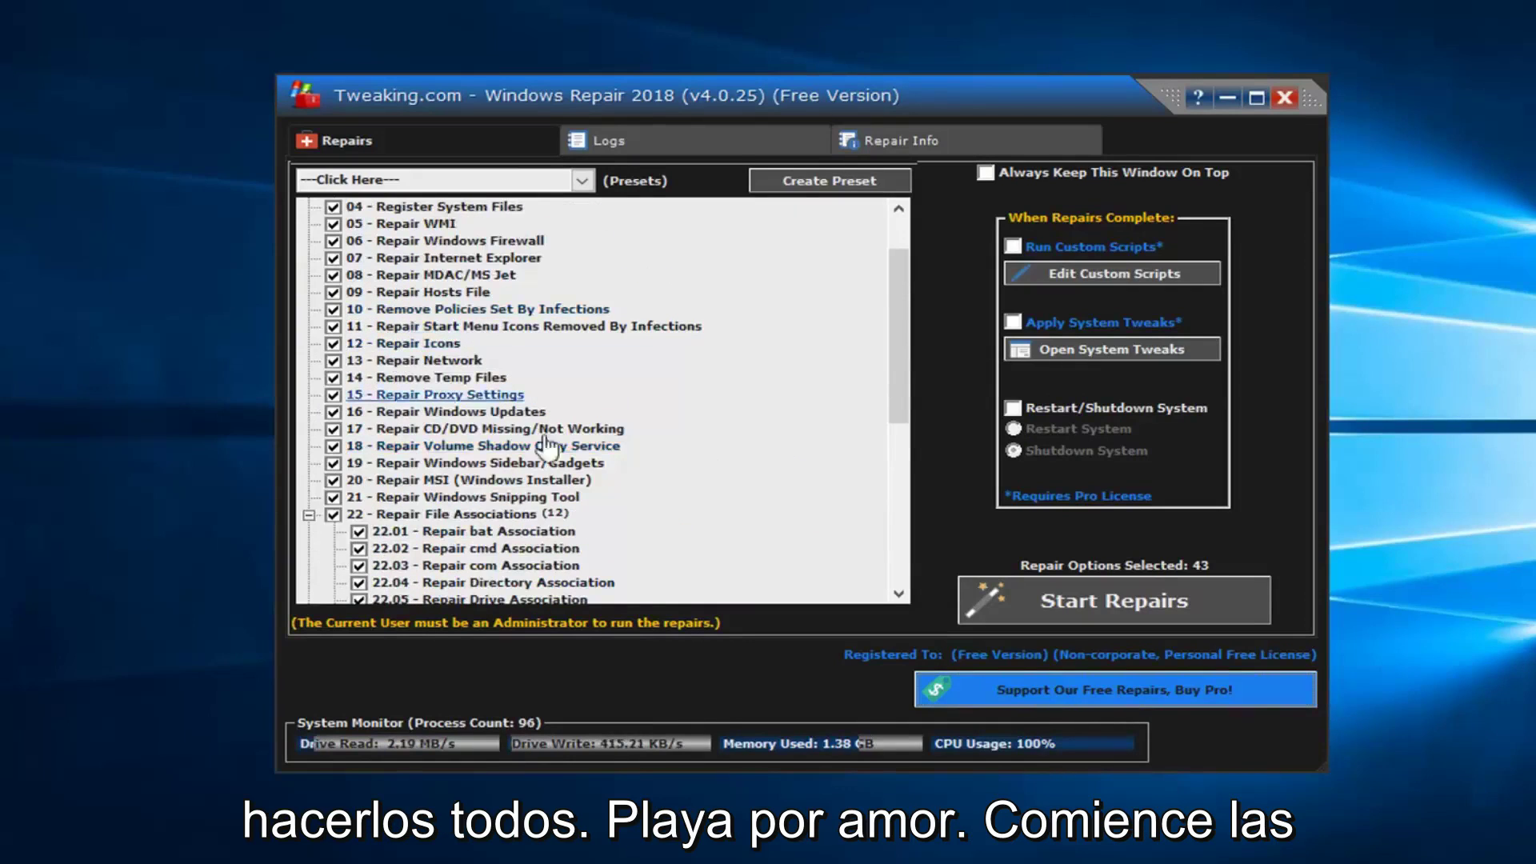
{"action": "left_click", "coordinate": [1030, 590]}
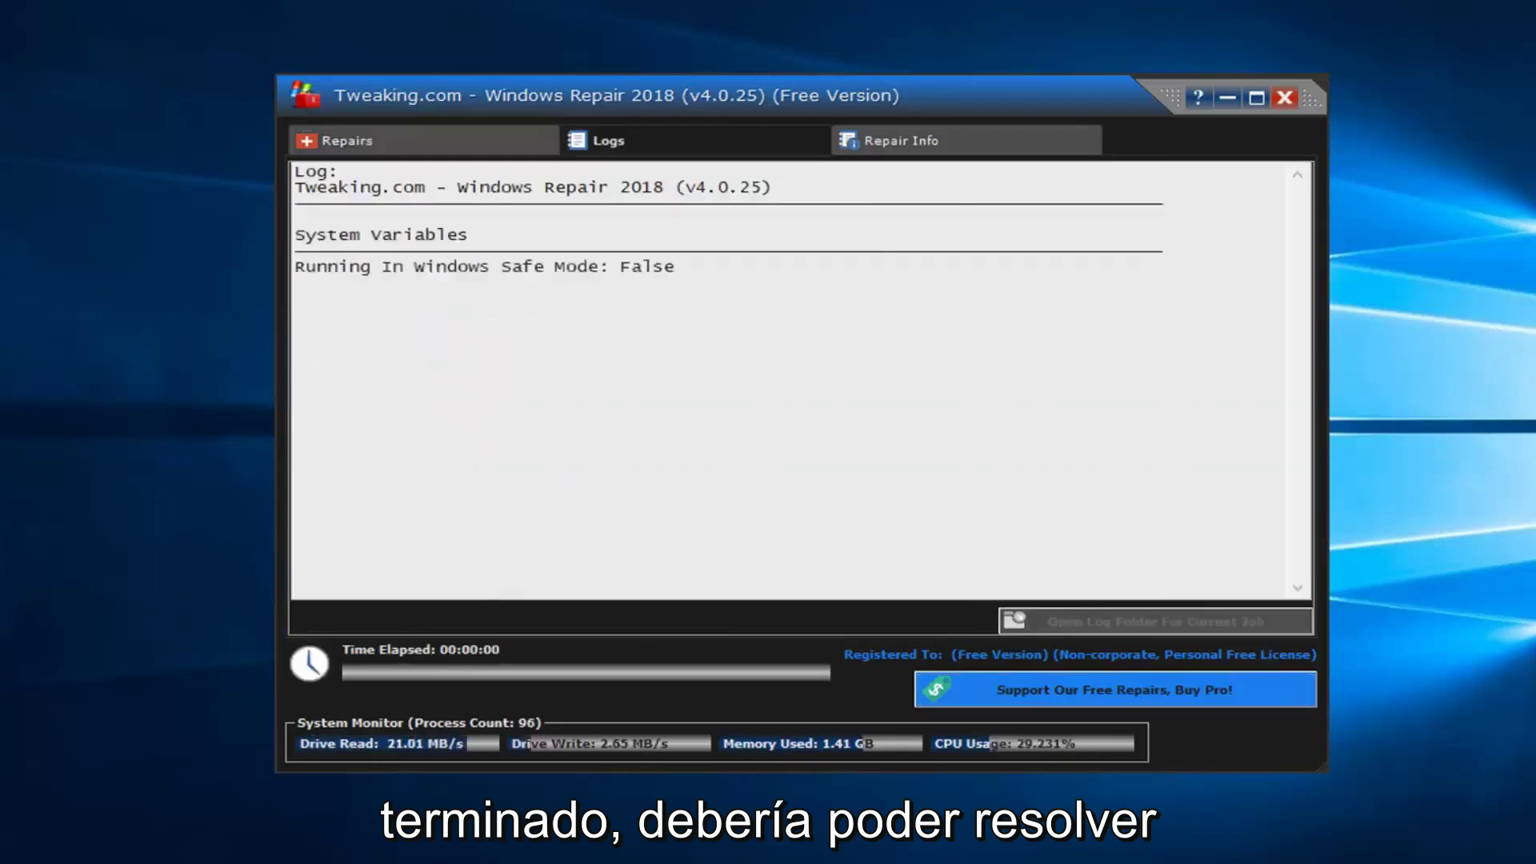